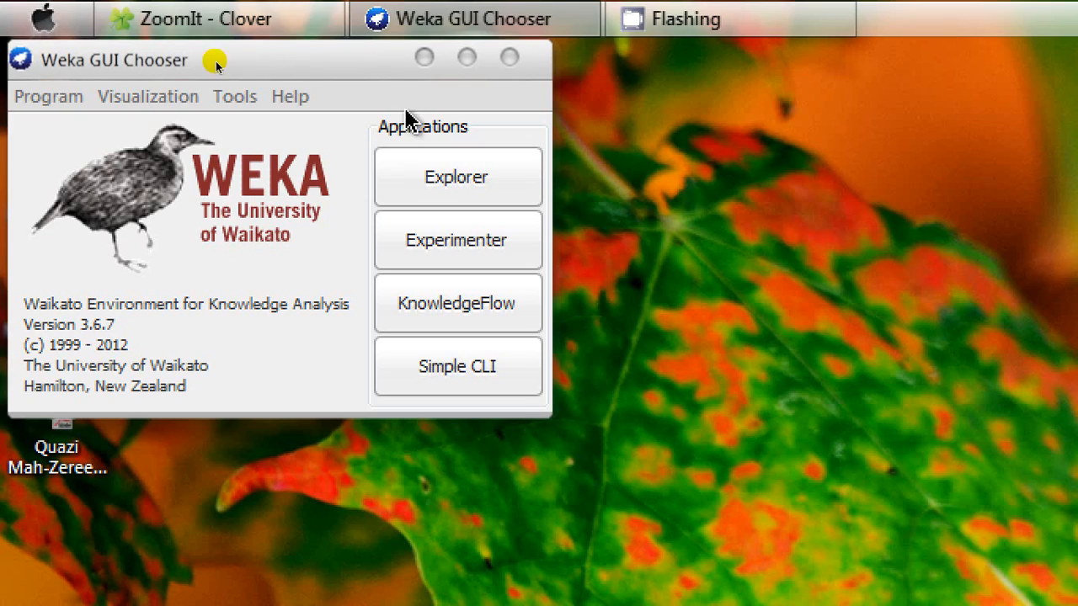
Step: Launch the Weka Explorer and bring up the dialog for opening a data file
{"action": "left_click", "coordinate": [471, 200]}
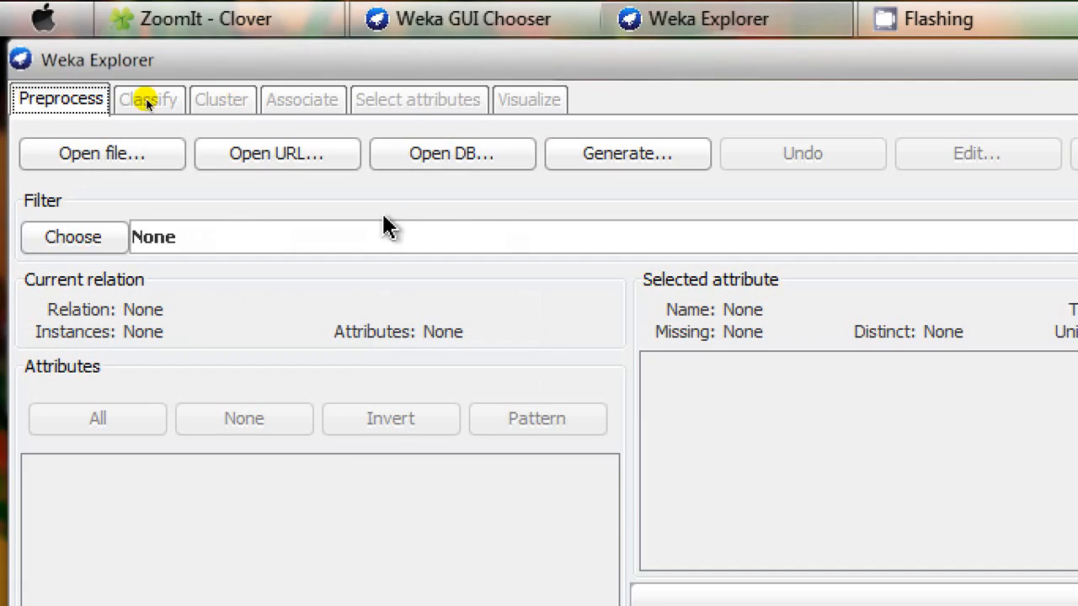
{"action": "left_click", "coordinate": [60, 156]}
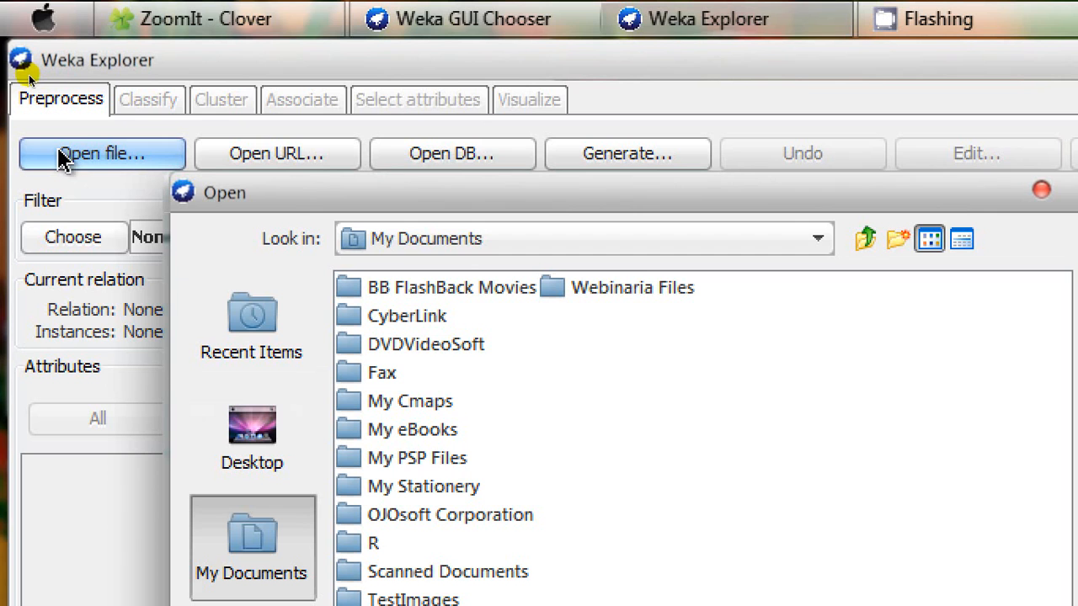
{"action": "left_click_drag", "start_coordinate": [510, 202], "coordinate": [387, 72]}
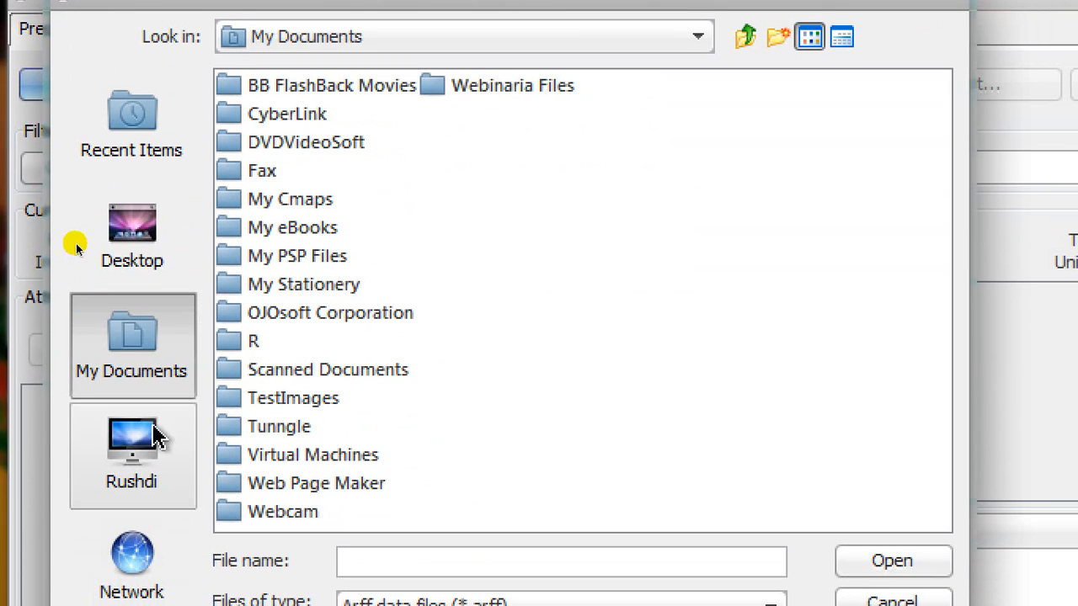
Step: Load the dataset 1.arff from the folder H:\UWO\PhD\Spam Datasets\CSDMC2010_SPAM
{"action": "left_click", "coordinate": [156, 437]}
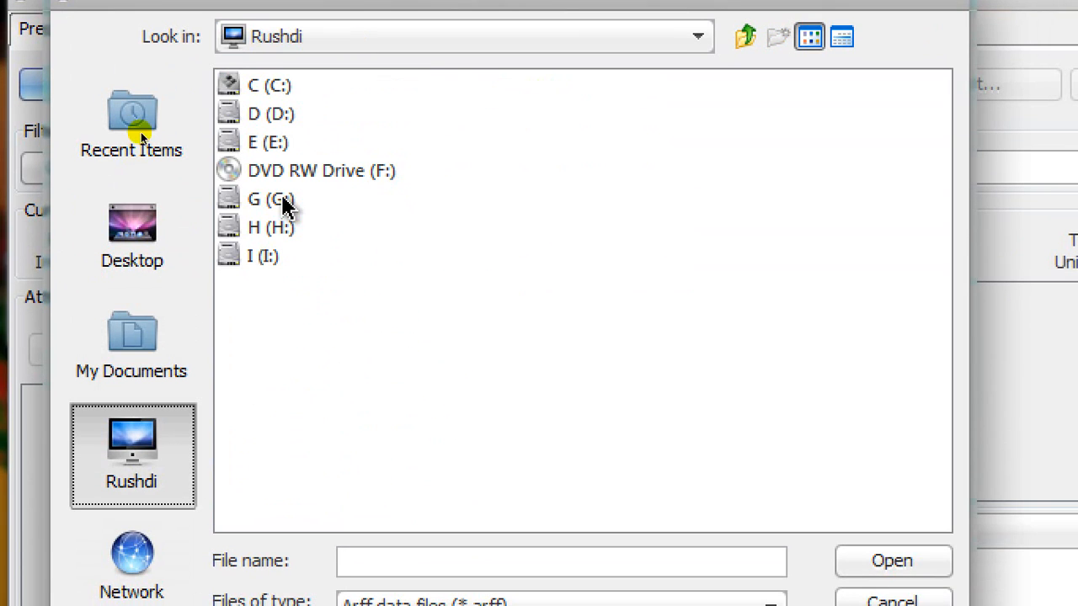
{"action": "double_click", "coordinate": [278, 231]}
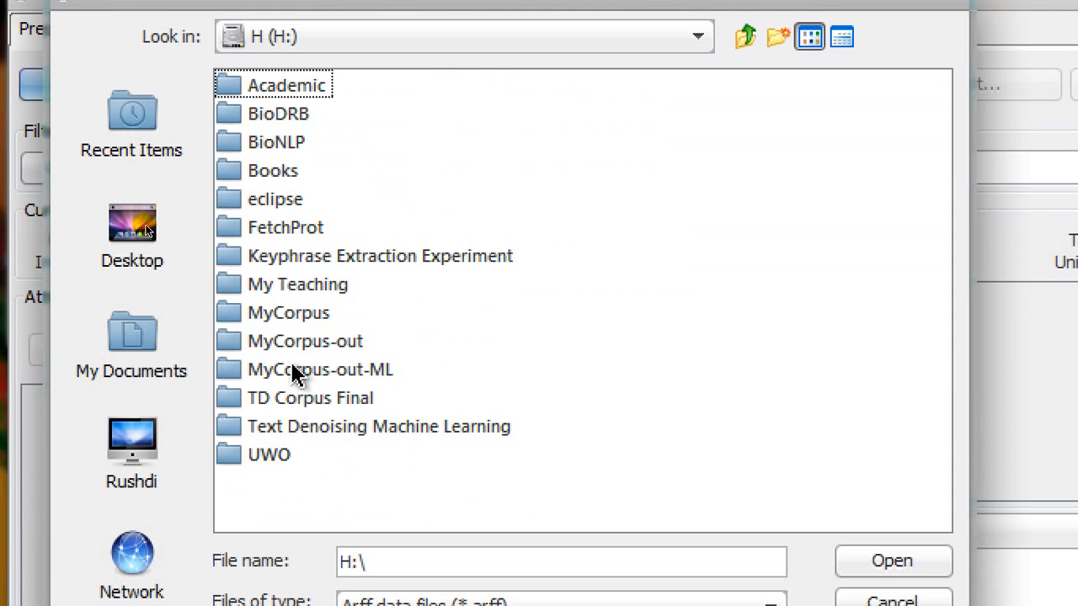
{"action": "double_click", "coordinate": [268, 454]}
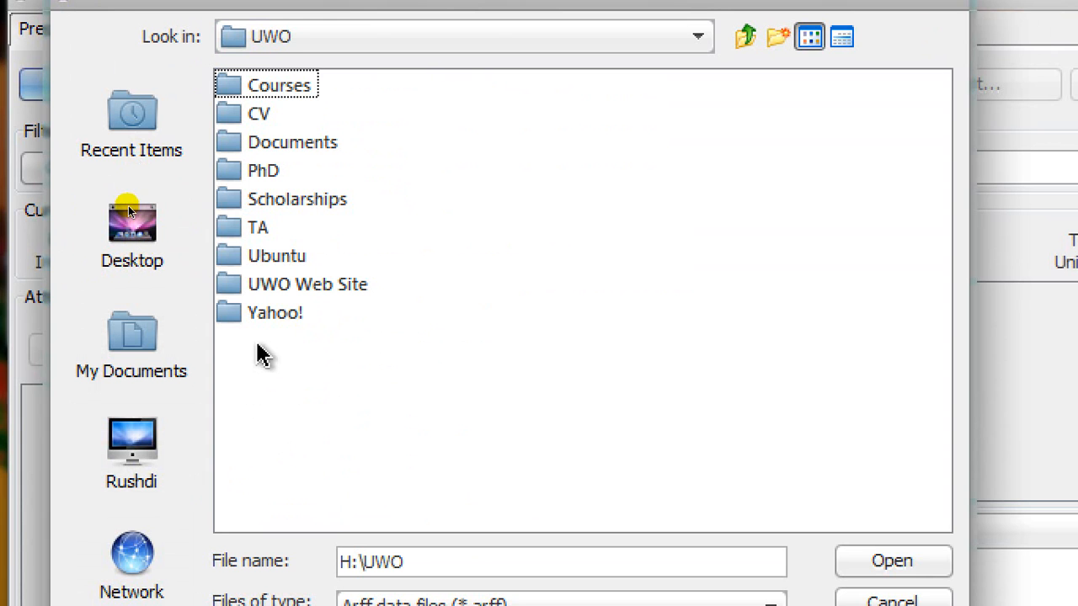
{"action": "left_click", "coordinate": [267, 173]}
{"action": "double_click", "coordinate": [268, 174]}
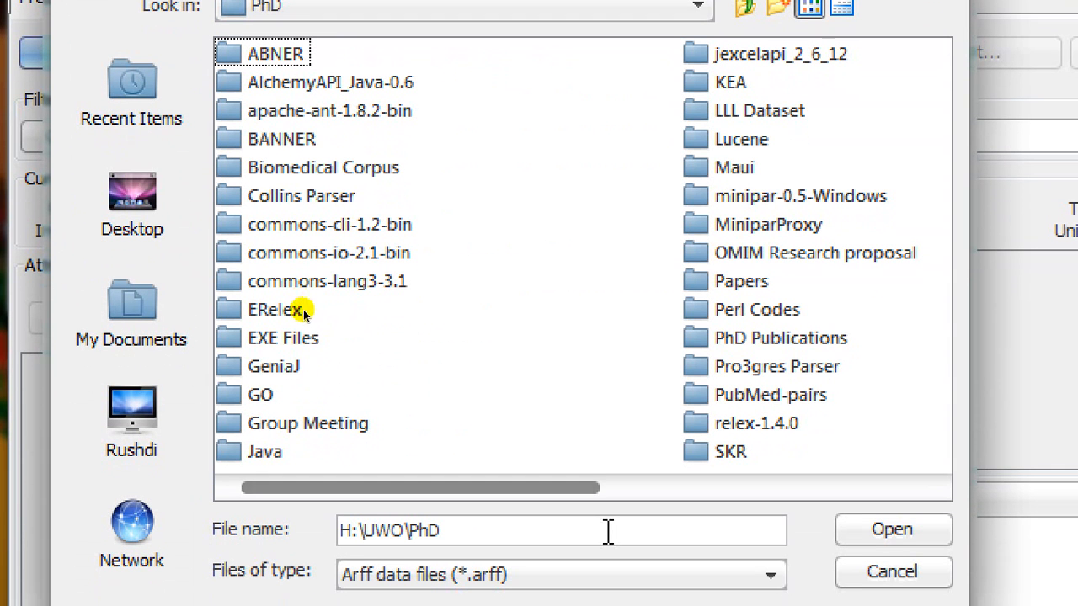
{"action": "left_click_drag", "start_coordinate": [590, 490], "coordinate": [945, 464]}
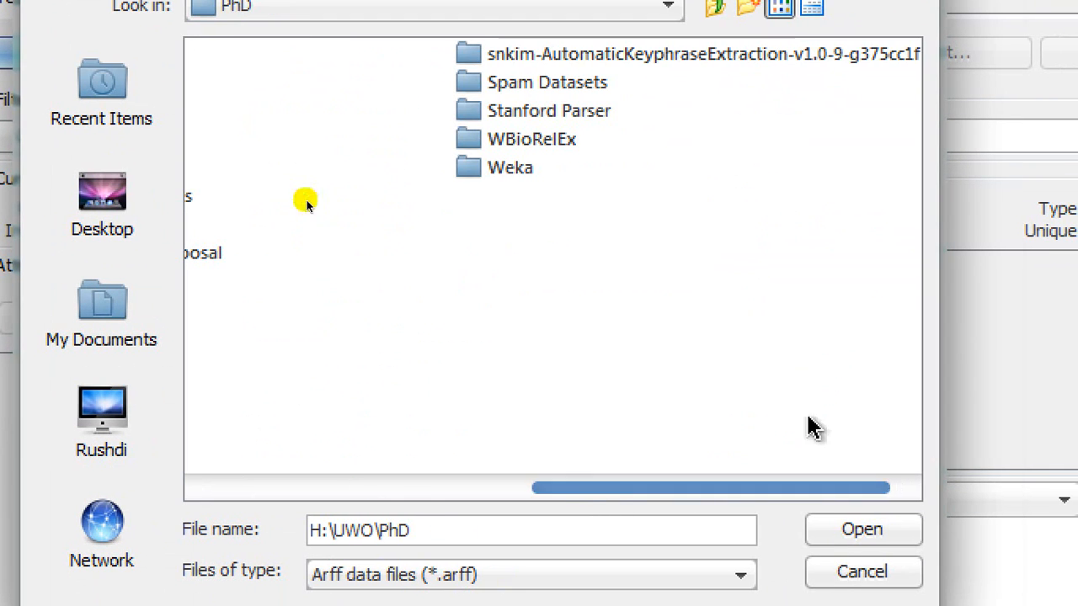
{"action": "double_click", "coordinate": [502, 91]}
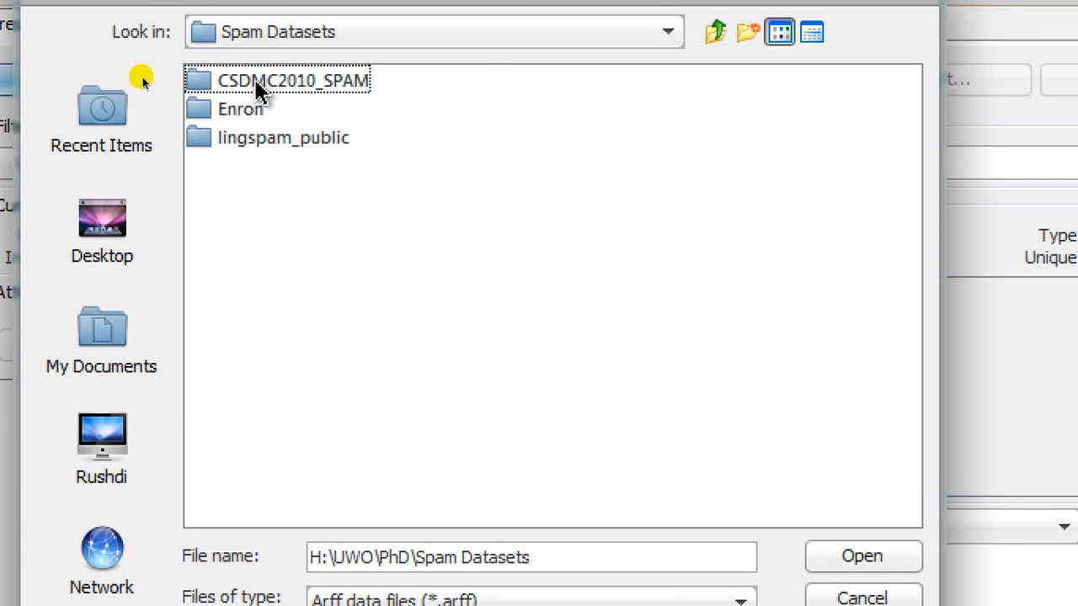
{"action": "double_click", "coordinate": [257, 84]}
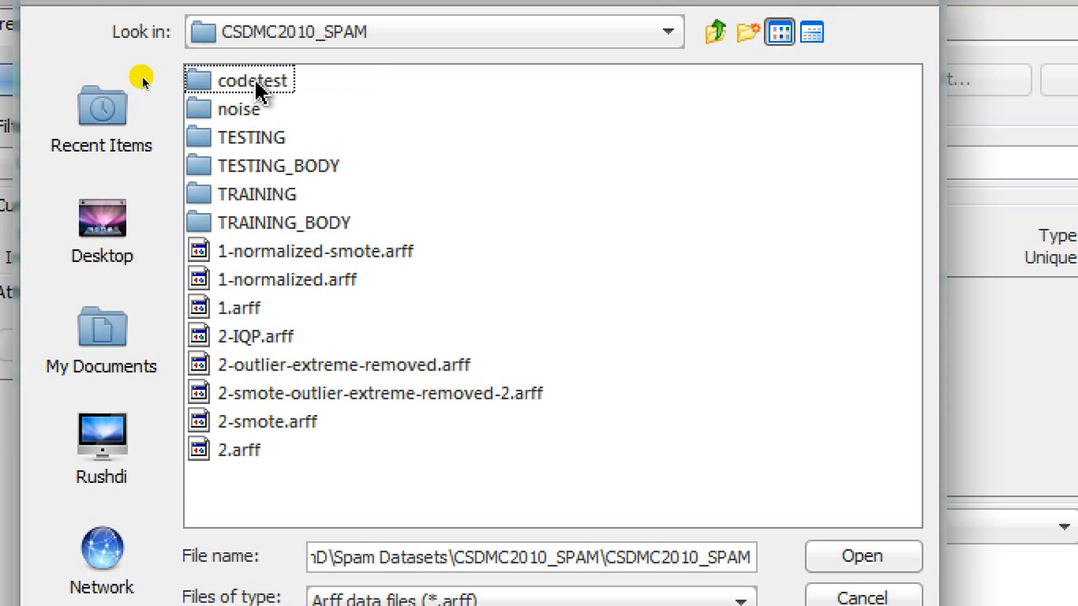
{"action": "left_click", "coordinate": [229, 309]}
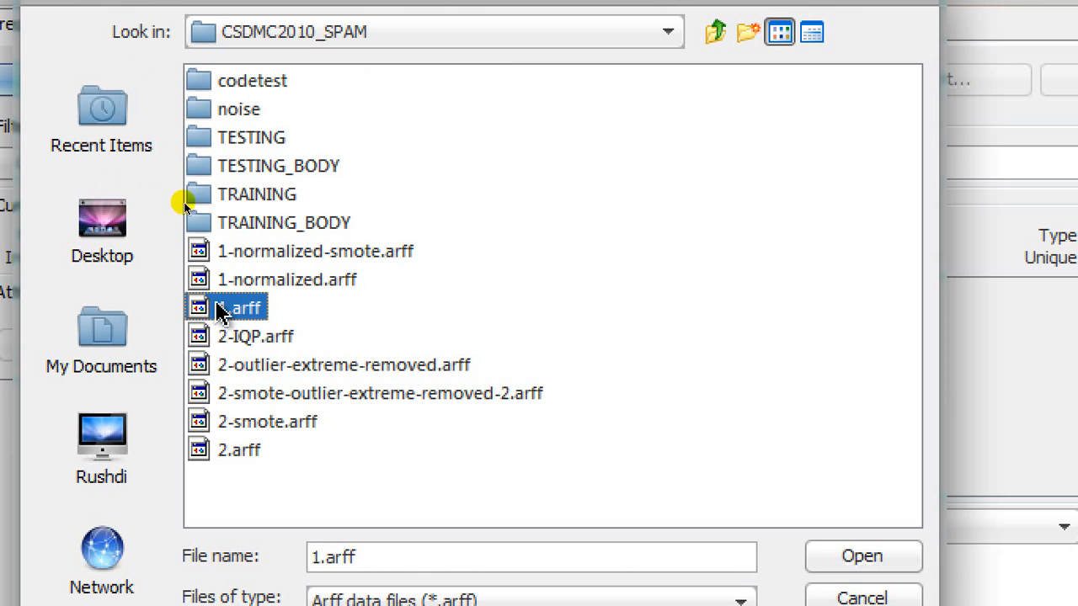
{"action": "left_click", "coordinate": [871, 552]}
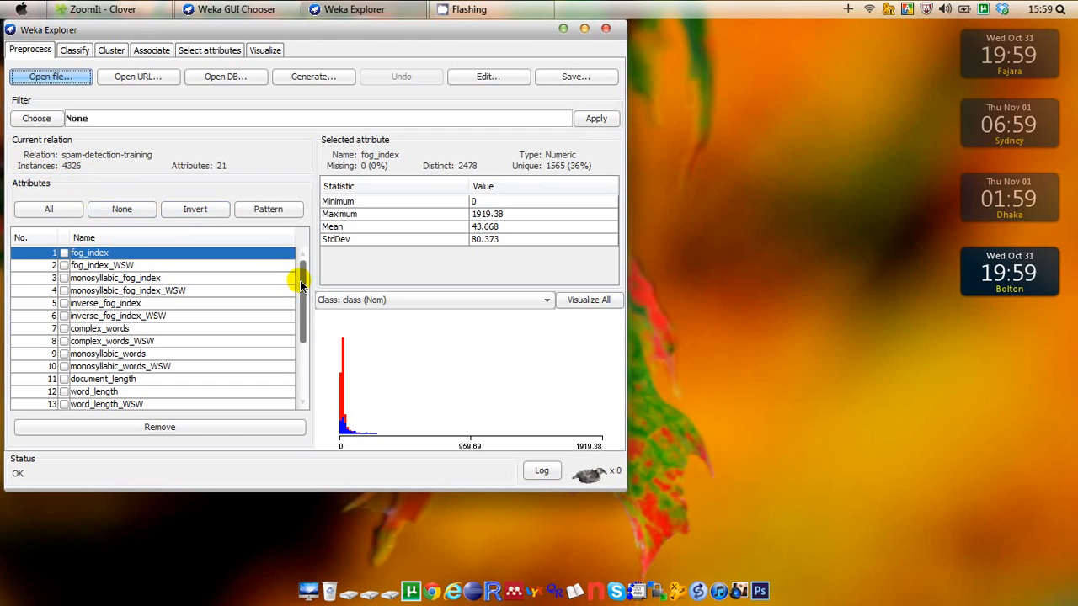
Step: Show the label counts and chart of the class attribute in the loaded spam dataset
{"action": "left_click_drag", "start_coordinate": [300, 284], "coordinate": [297, 357]}
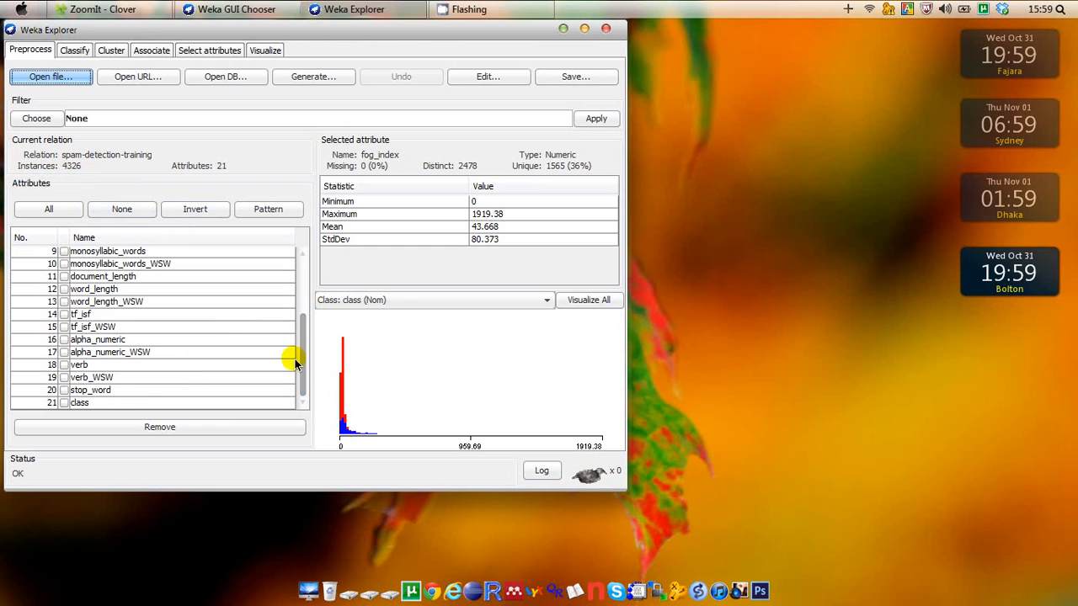
{"action": "left_click", "coordinate": [80, 403]}
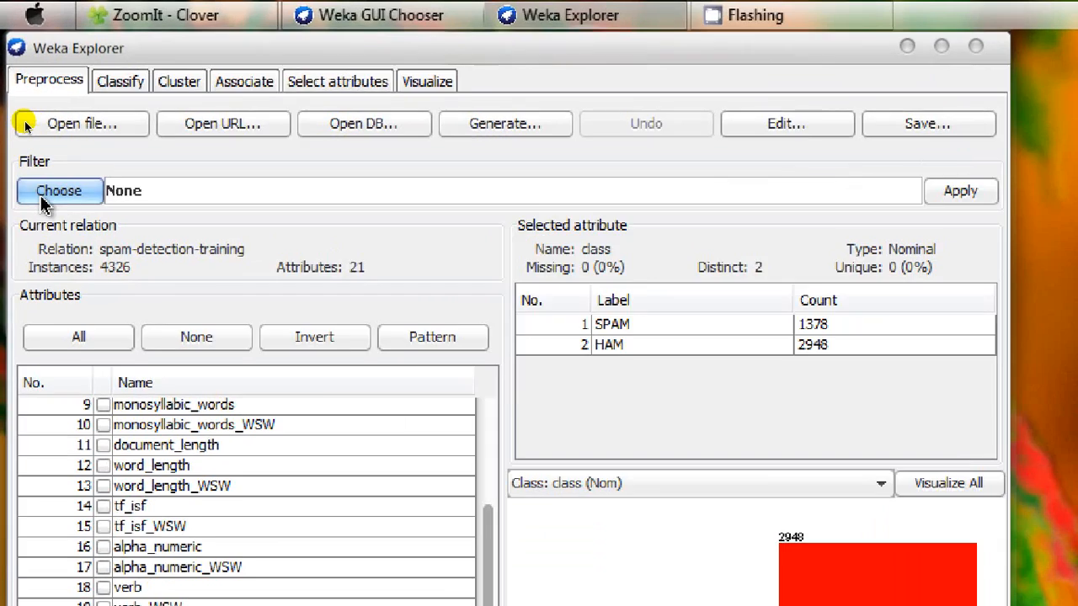
{"action": "left_click", "coordinate": [32, 119]}
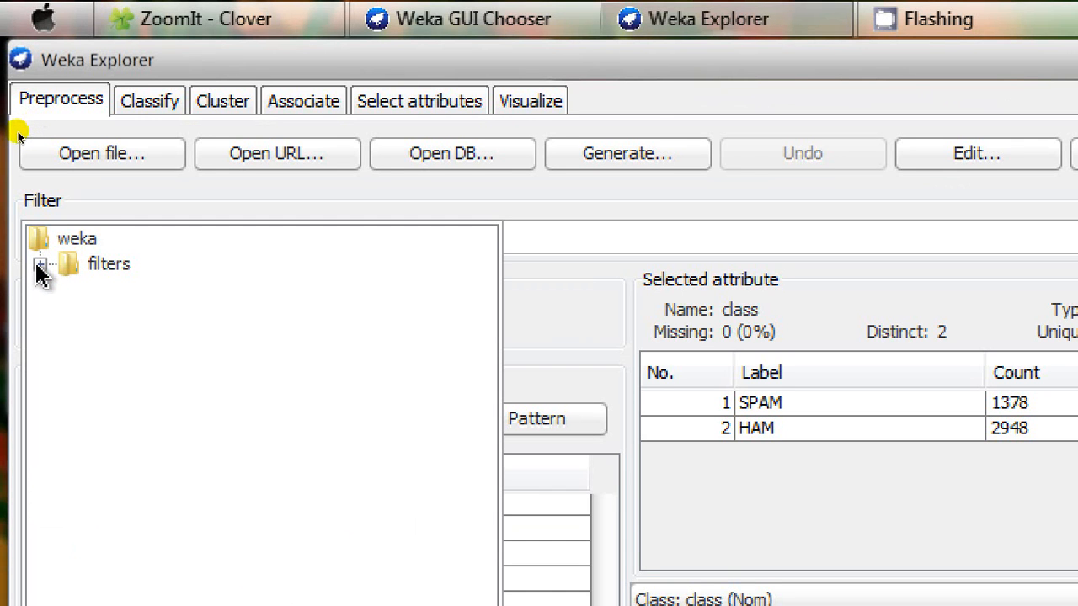
{"action": "left_click", "coordinate": [39, 264]}
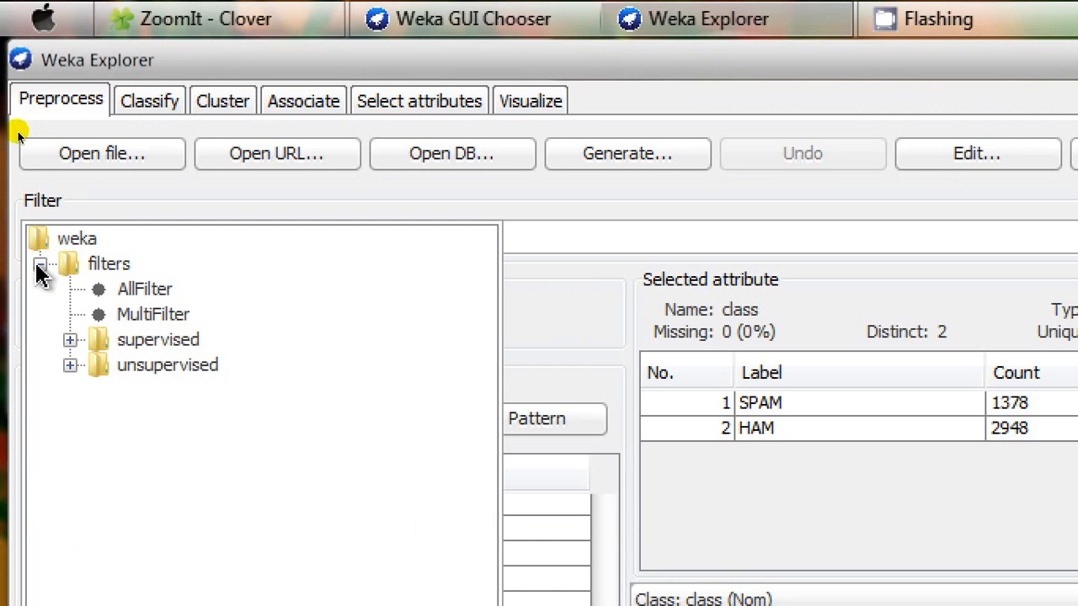
{"action": "left_click", "coordinate": [70, 367]}
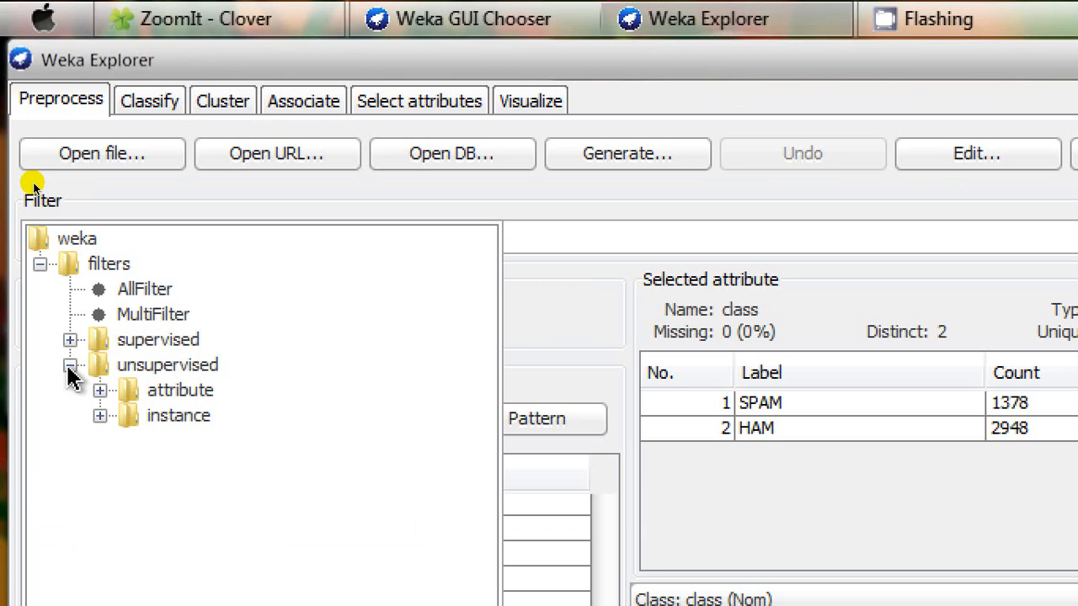
{"action": "left_click", "coordinate": [101, 415]}
{"action": "key", "text": "Escape"}
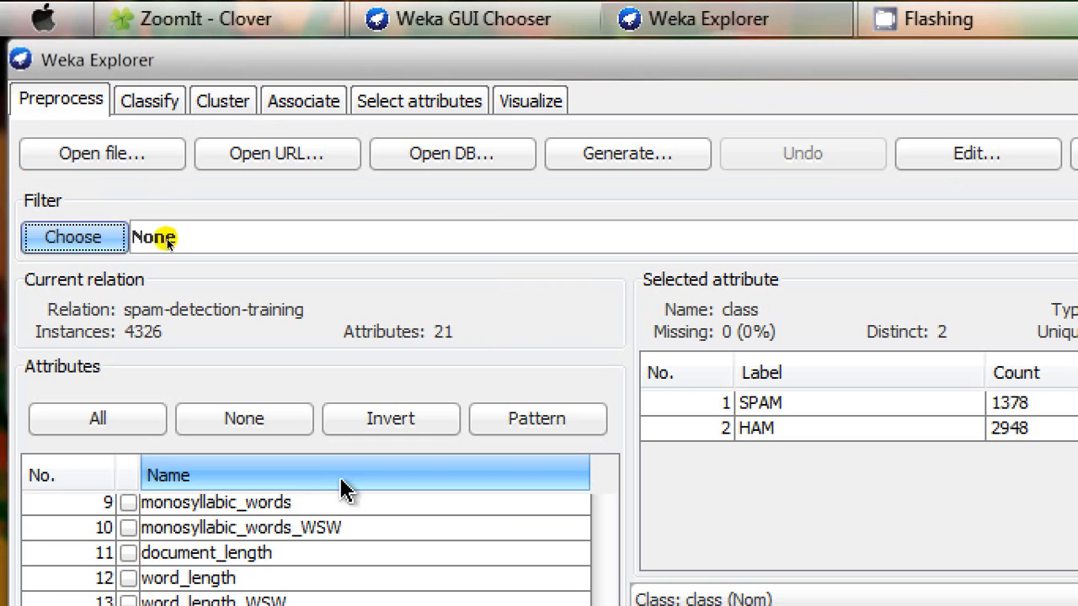
Step: Look through the unsupervised instance and attribute filters, and try to choose InterquartileRange
{"action": "left_click", "coordinate": [37, 230]}
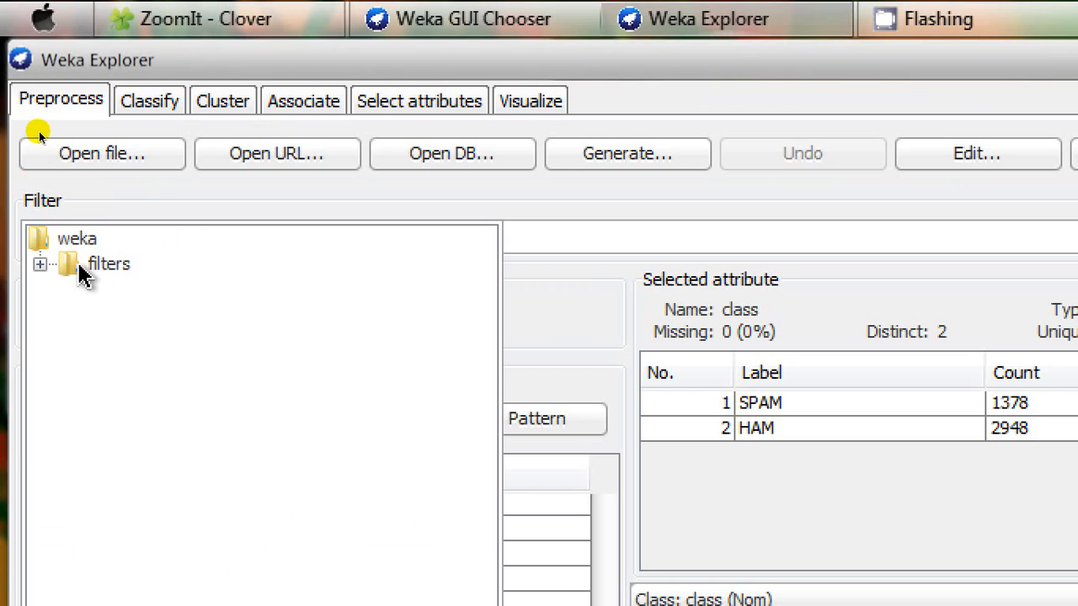
{"action": "double_click", "coordinate": [84, 265]}
{"action": "double_click", "coordinate": [147, 365]}
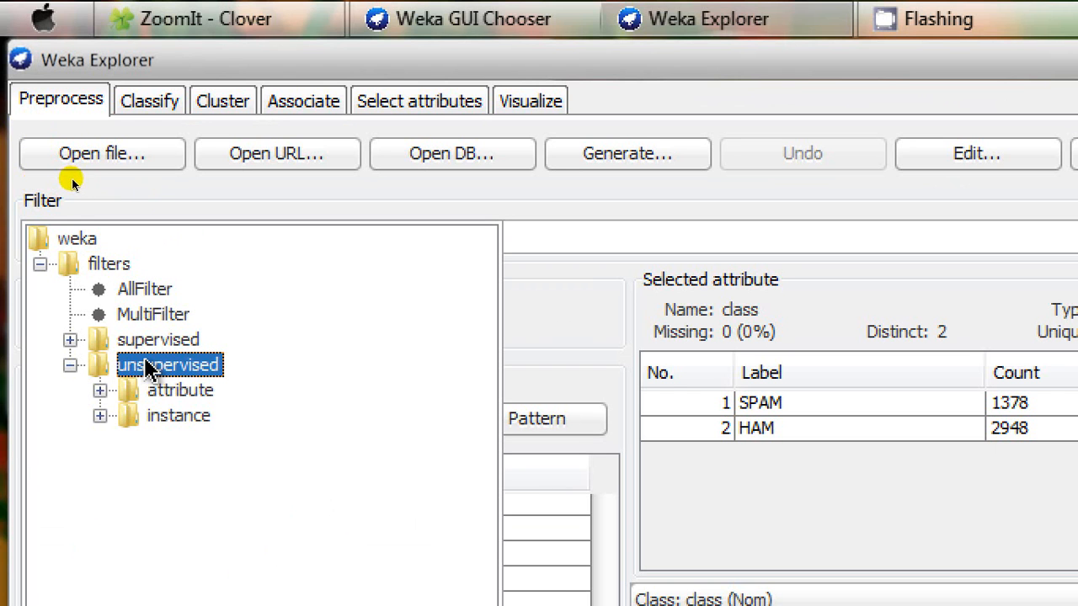
{"action": "double_click", "coordinate": [175, 415]}
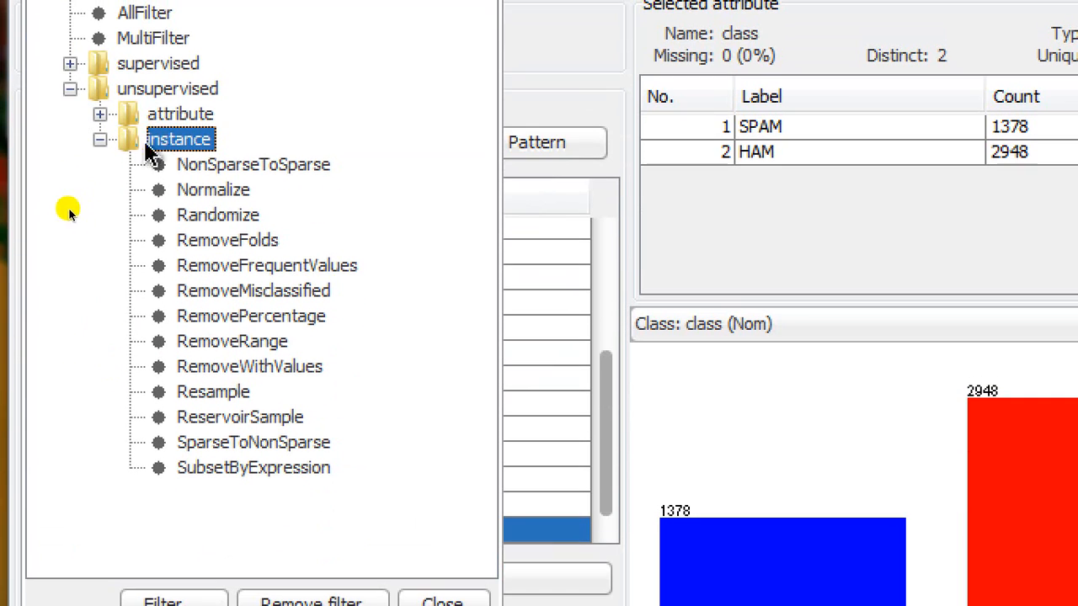
{"action": "left_click", "coordinate": [101, 140]}
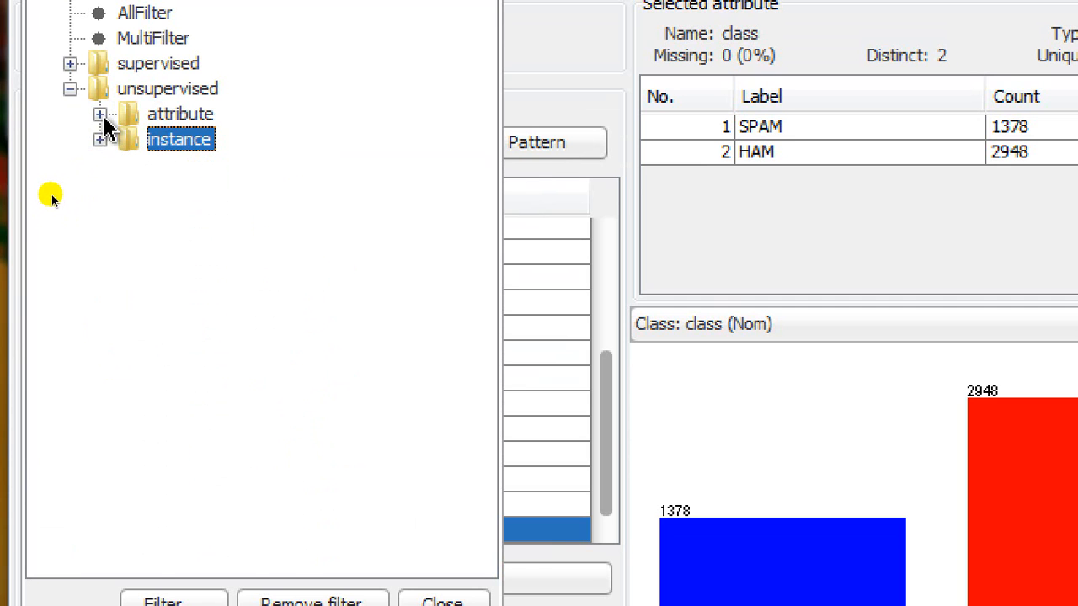
{"action": "left_click", "coordinate": [99, 114]}
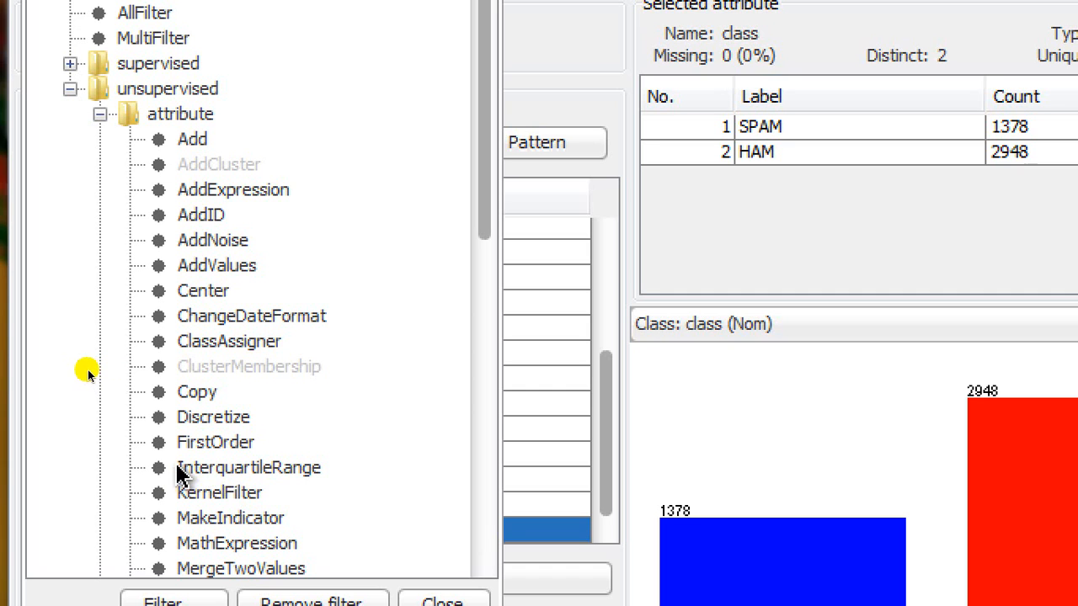
{"action": "left_click", "coordinate": [291, 469]}
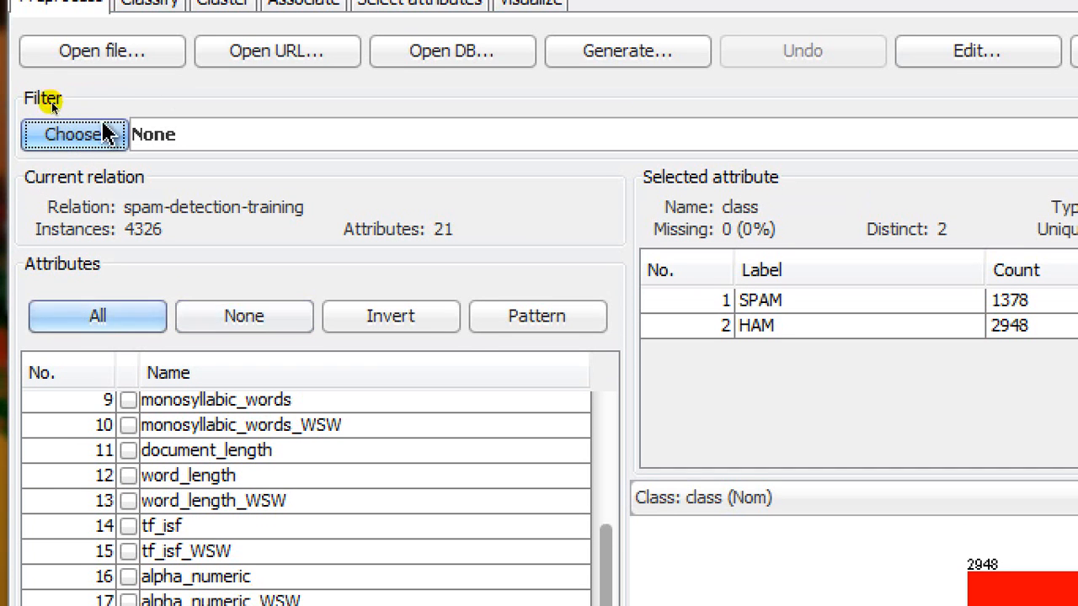
Step: Choose InterquartileRange from the unsupervised attribute filters as the preprocessing filter
{"action": "left_click", "coordinate": [96, 143]}
{"action": "double_click", "coordinate": [96, 163]}
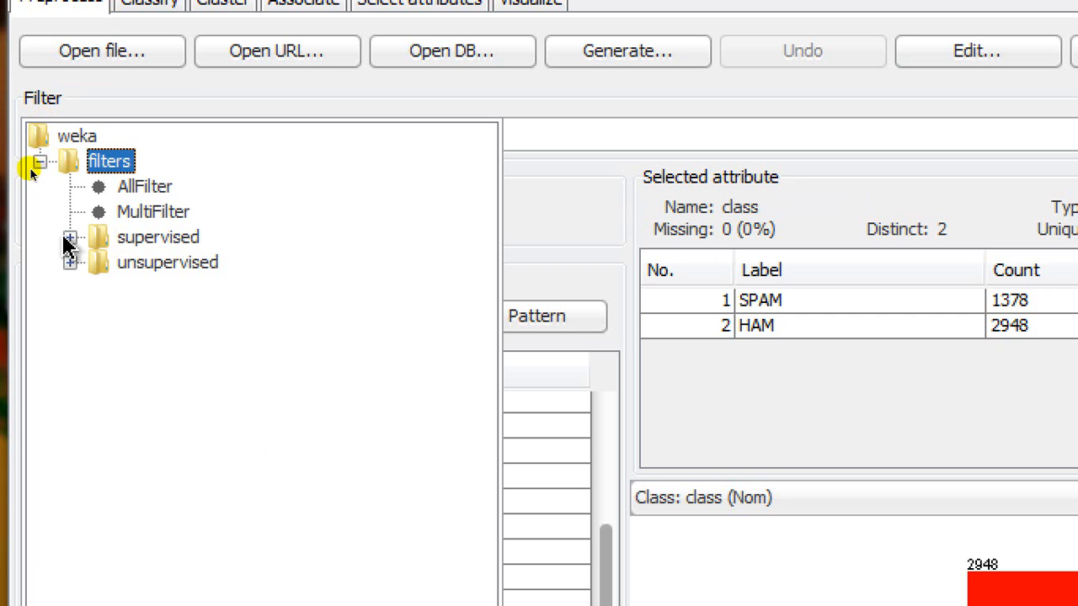
{"action": "left_click", "coordinate": [70, 263]}
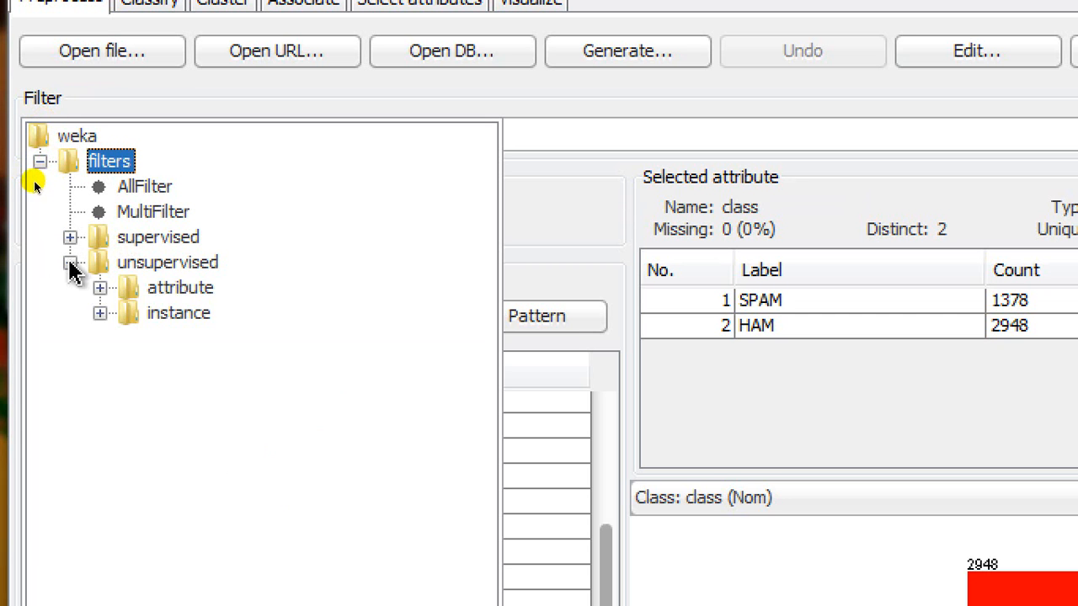
{"action": "double_click", "coordinate": [182, 288]}
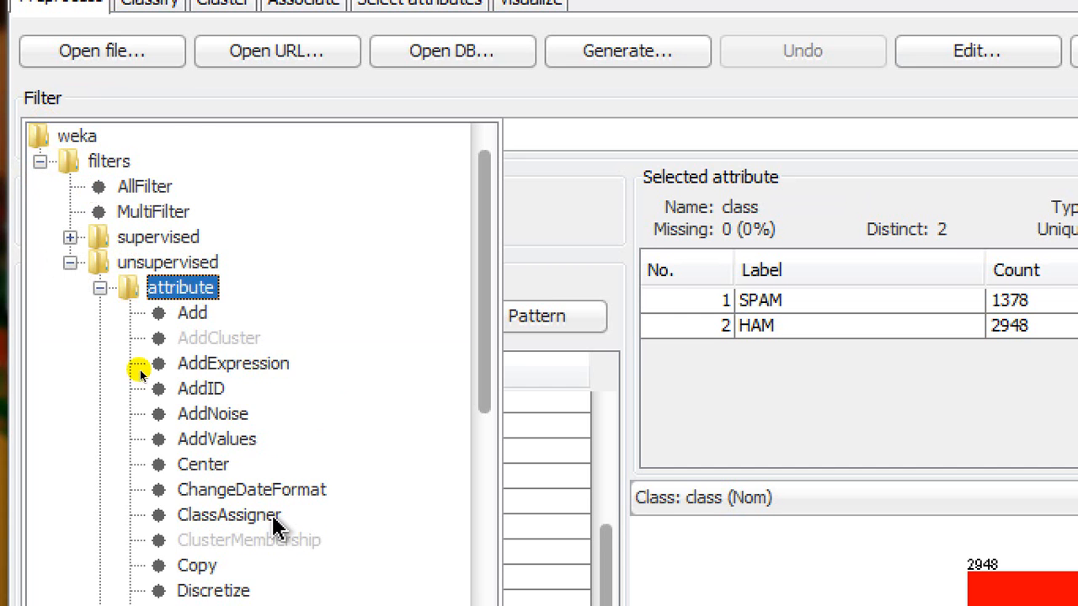
{"action": "scroll", "coordinate": [438, 332], "scroll_direction": "down", "scroll_amount": 4}
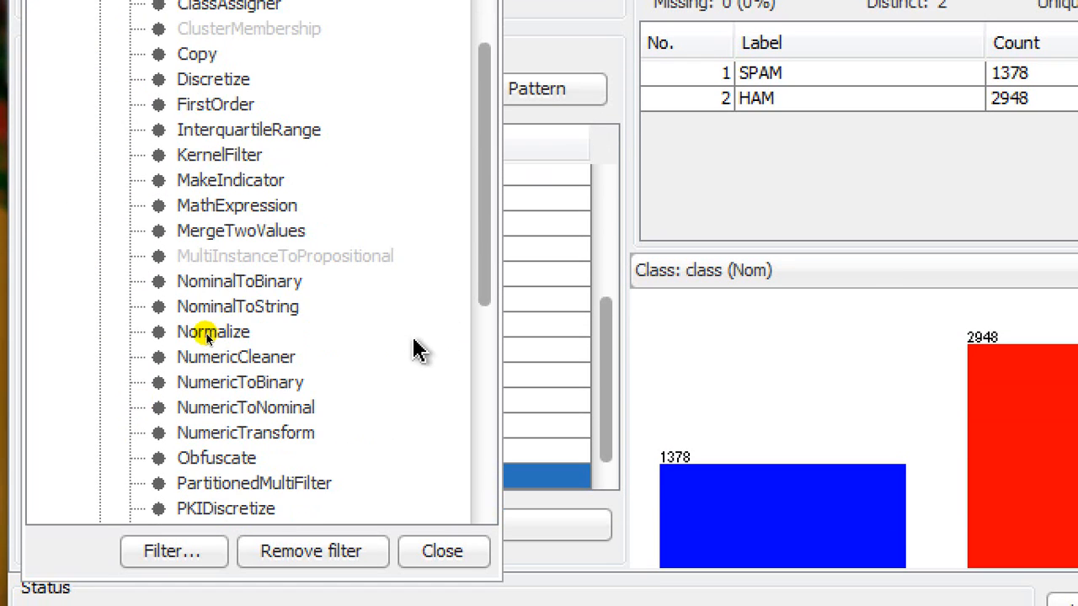
{"action": "left_click", "coordinate": [212, 140]}
{"action": "scroll", "coordinate": [272, 210], "scroll_direction": "up", "scroll_amount": 1}
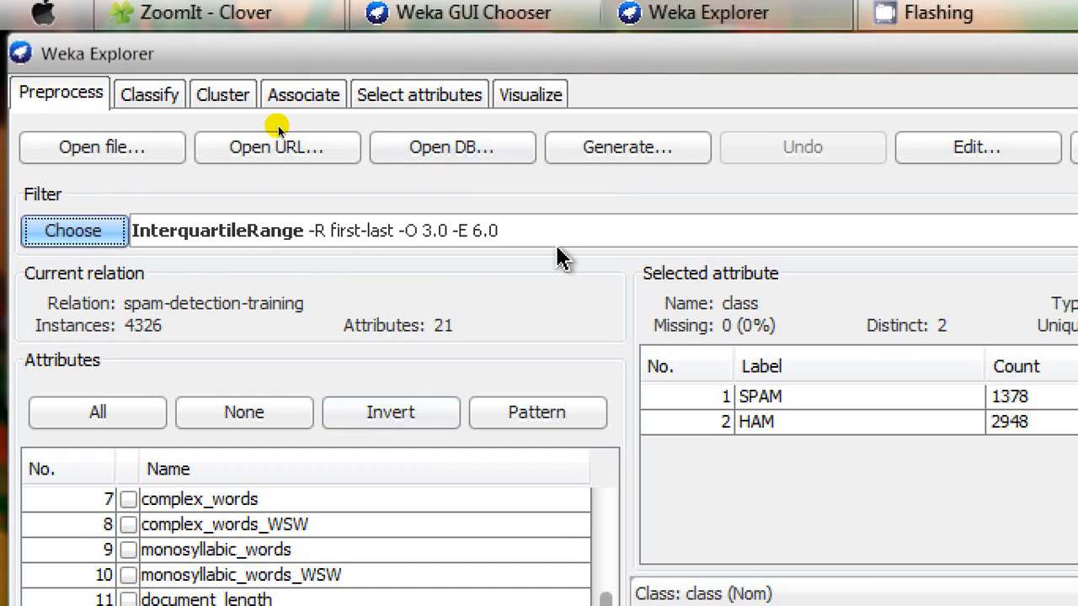
Step: Read the InterquartileRange filter's detailed description and review its options, then accept the default settings
{"action": "left_click", "coordinate": [228, 239]}
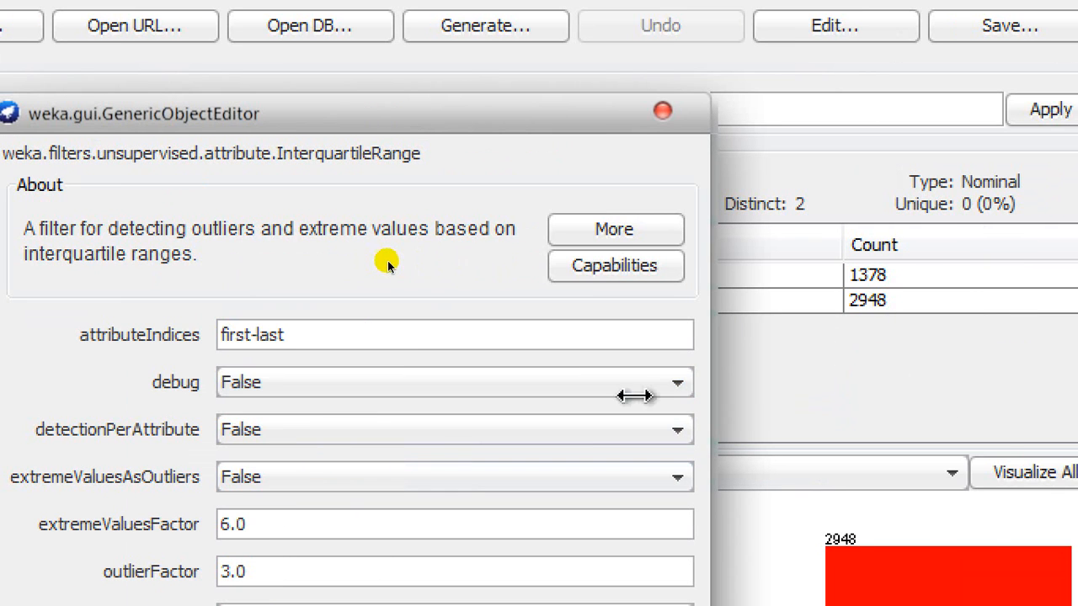
{"action": "left_click", "coordinate": [631, 239]}
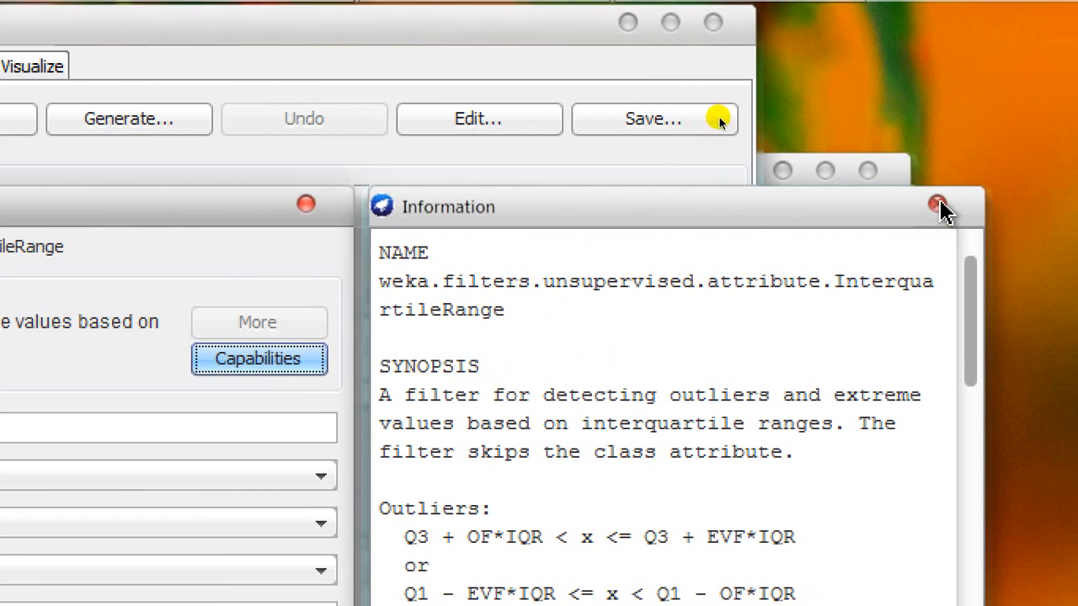
{"action": "left_click", "coordinate": [939, 205]}
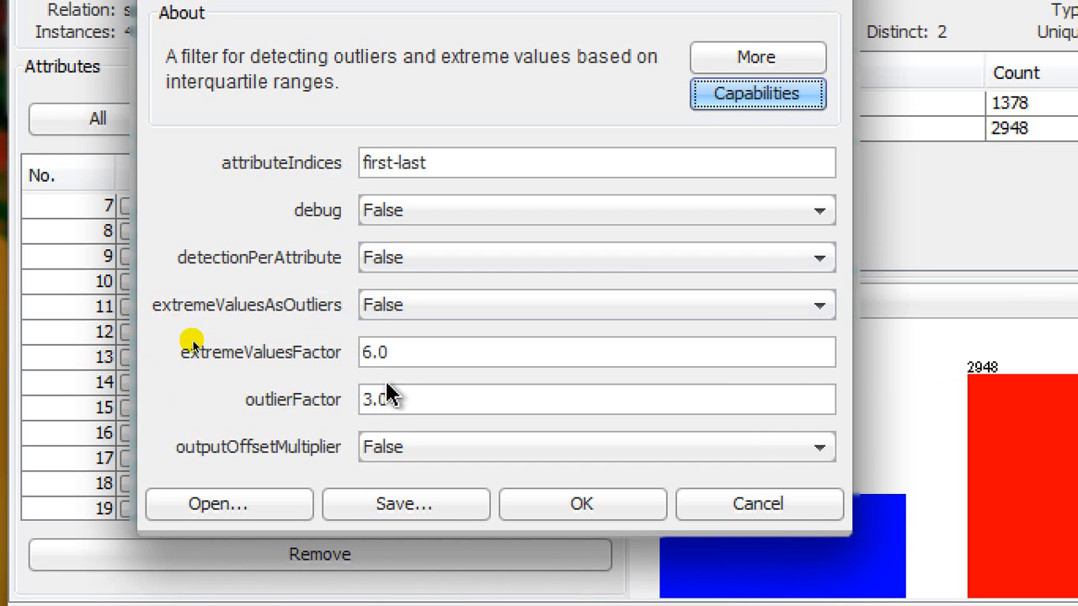
{"action": "left_click", "coordinate": [593, 511]}
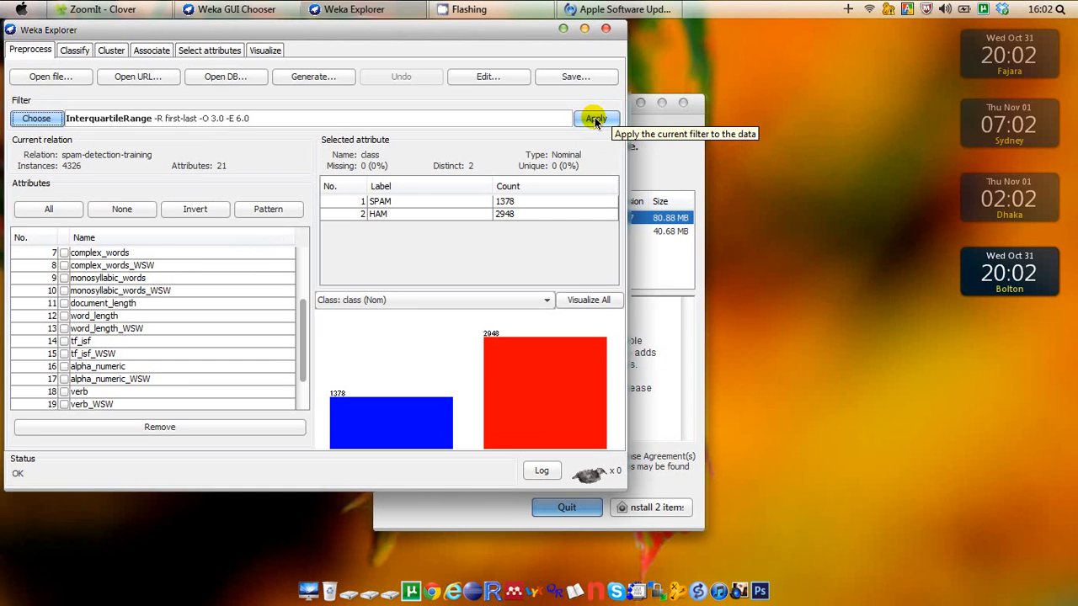
Step: Apply the InterquartileRange filter to the dataset and check the end of the attribute list
{"action": "left_click", "coordinate": [595, 117]}
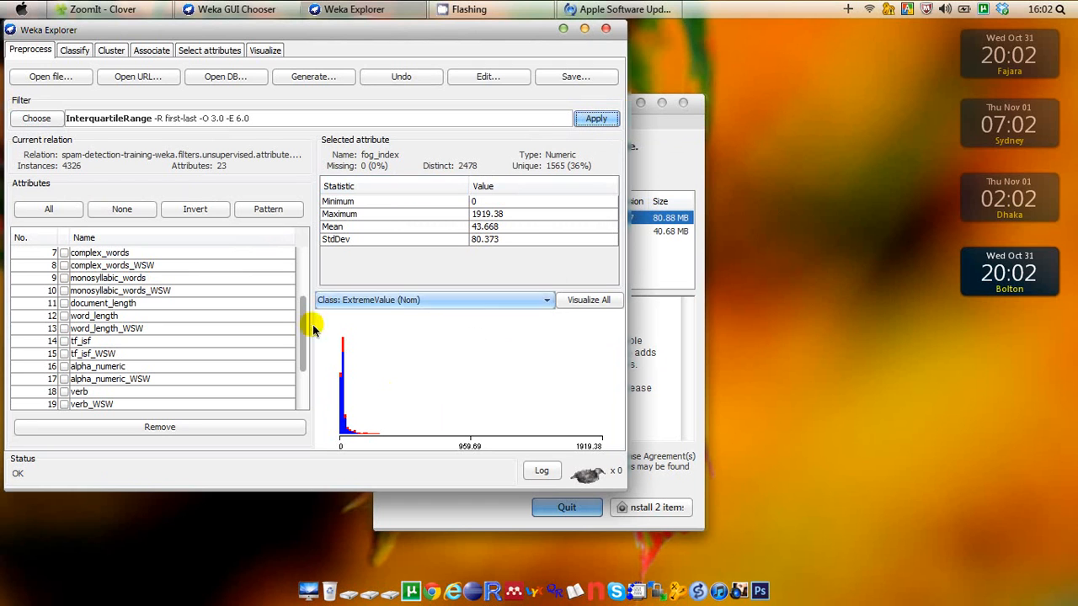
{"action": "left_click_drag", "start_coordinate": [300, 352], "coordinate": [307, 384]}
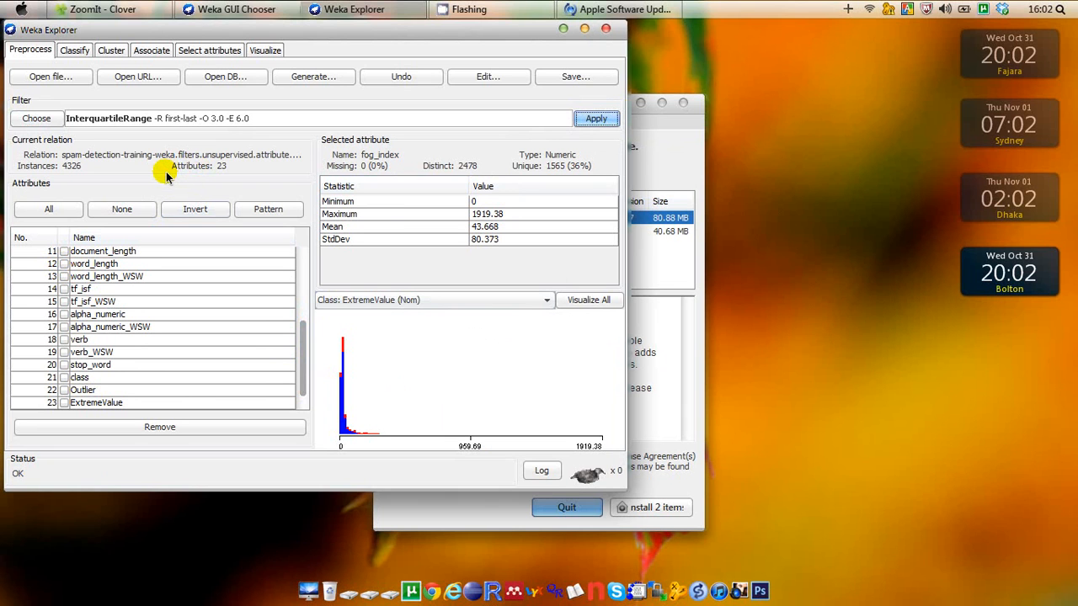
Step: Review the value distributions of the class, Outlier and ExtremeValue attributes
{"action": "left_click", "coordinate": [84, 378]}
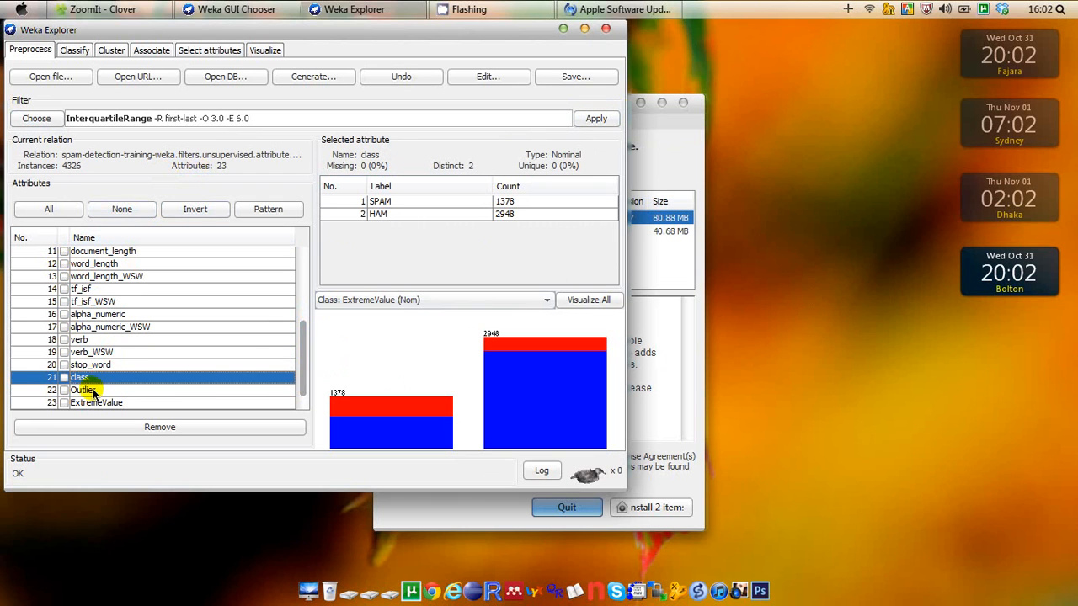
{"action": "left_click", "coordinate": [87, 391]}
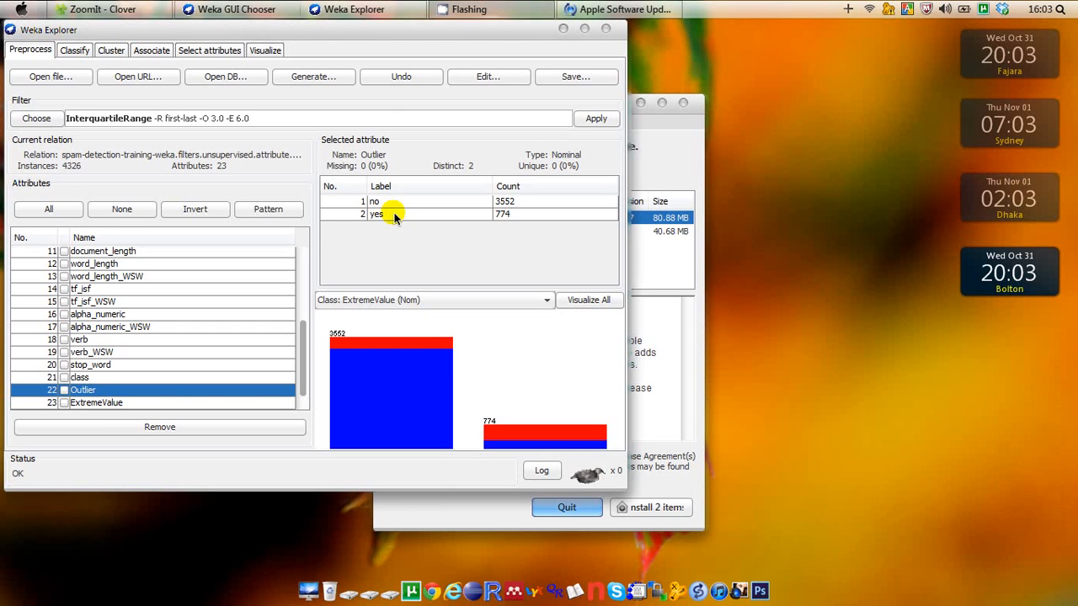
{"action": "left_click", "coordinate": [99, 404]}
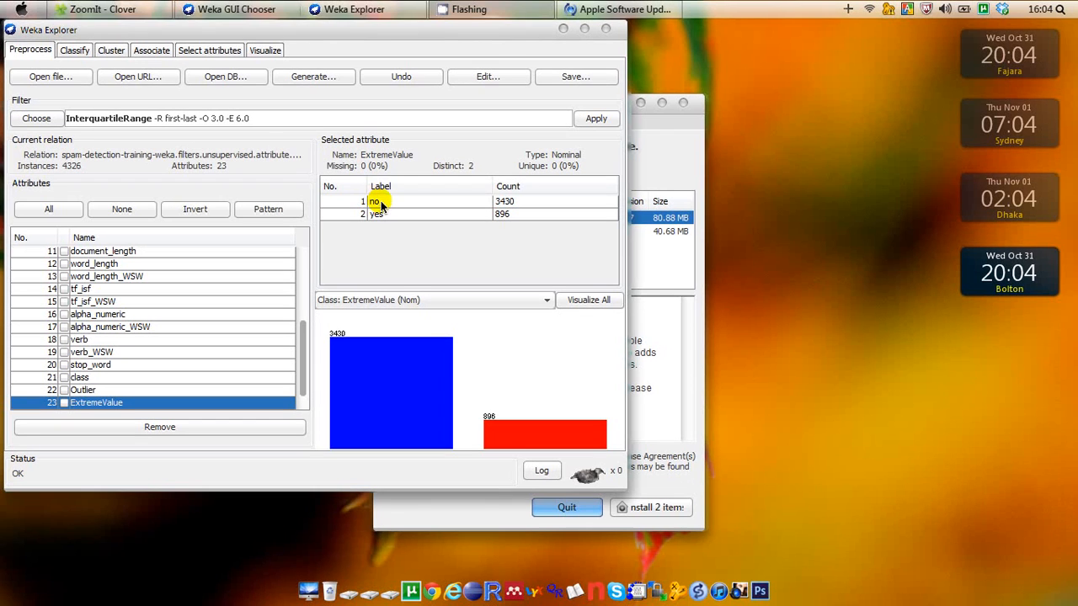
Step: Save the filtered dataset to the Desktop as an ARFF file named testingforyoutube
{"action": "left_click", "coordinate": [556, 78]}
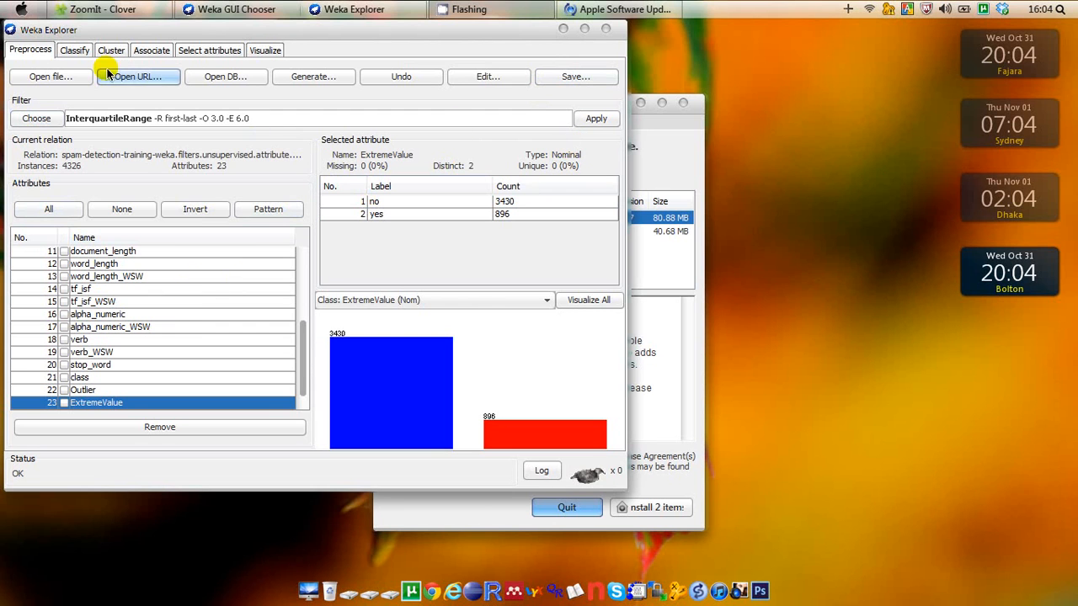
{"action": "left_click", "coordinate": [564, 77]}
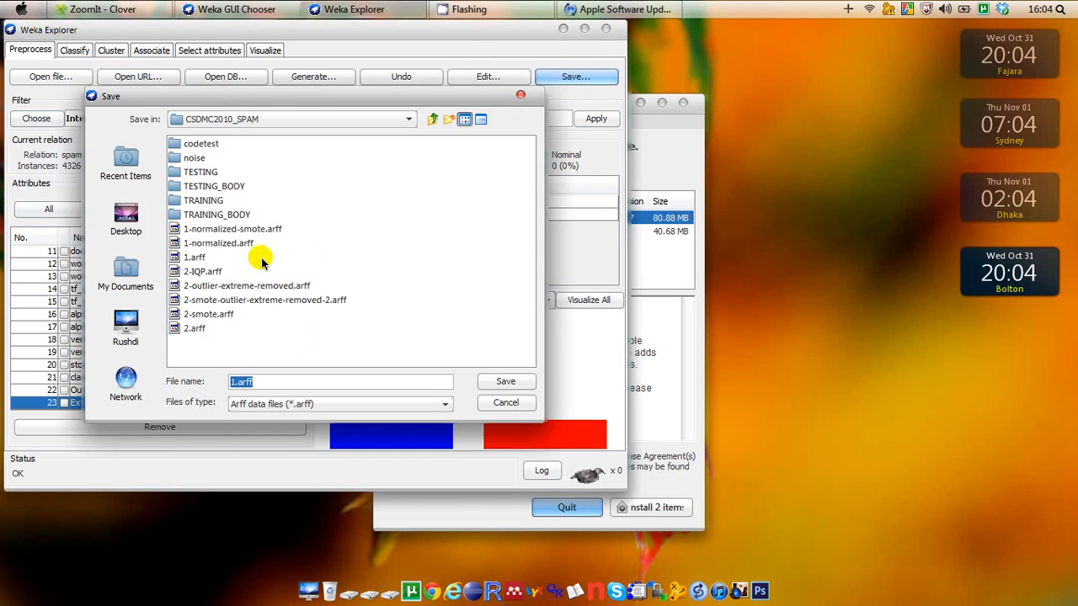
{"action": "left_click", "coordinate": [125, 217]}
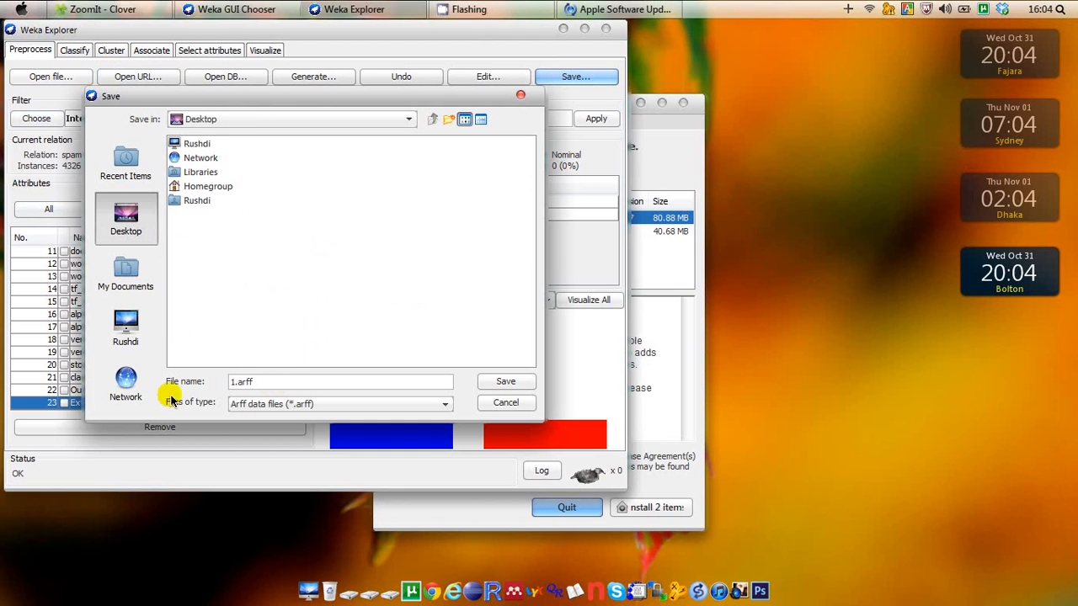
{"action": "left_click_drag", "start_coordinate": [253, 383], "coordinate": [214, 389]}
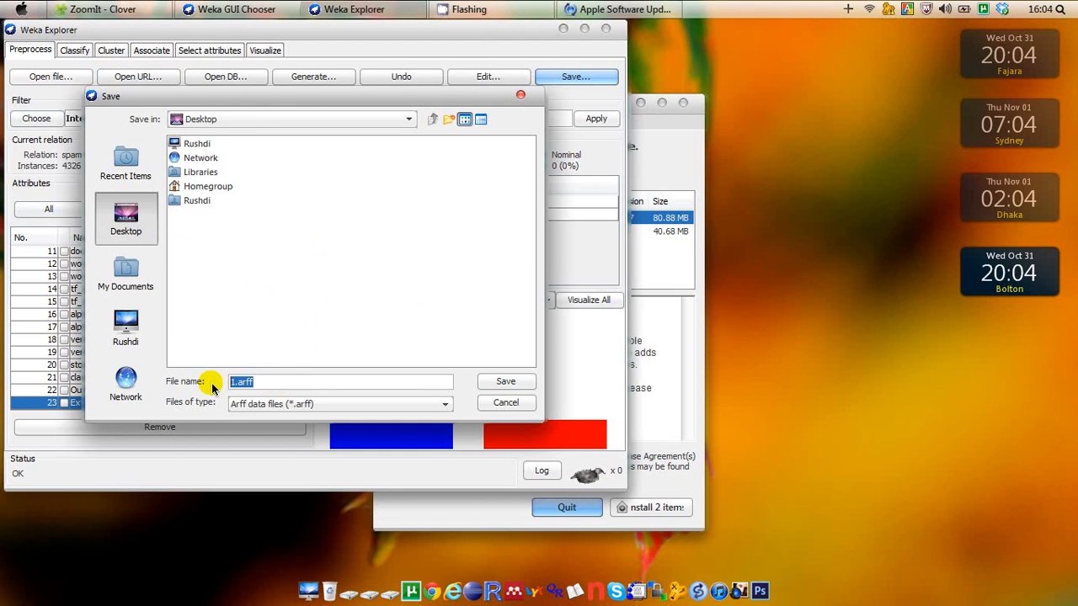
{"action": "type", "text": "te"}
{"action": "type", "text": "stingfor"}
{"action": "type", "text": "outlier"}
{"action": "key", "text": "Return"}
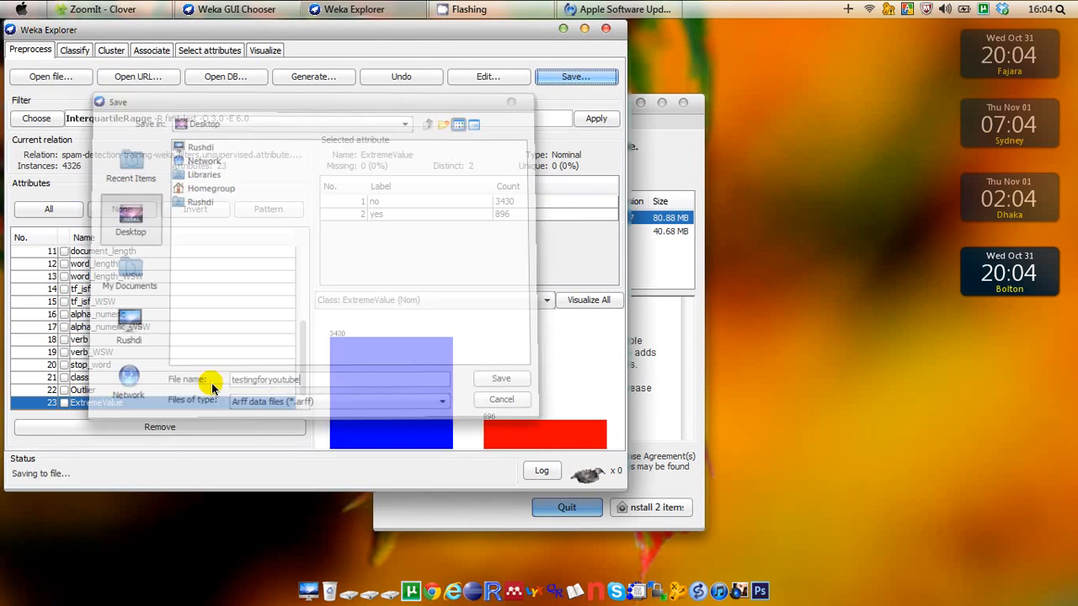
Step: Minimize the Weka windows and open the saved testingforyoutube file from the desktop in Notepad++
{"action": "left_click", "coordinate": [564, 29]}
{"action": "left_click", "coordinate": [212, 30]}
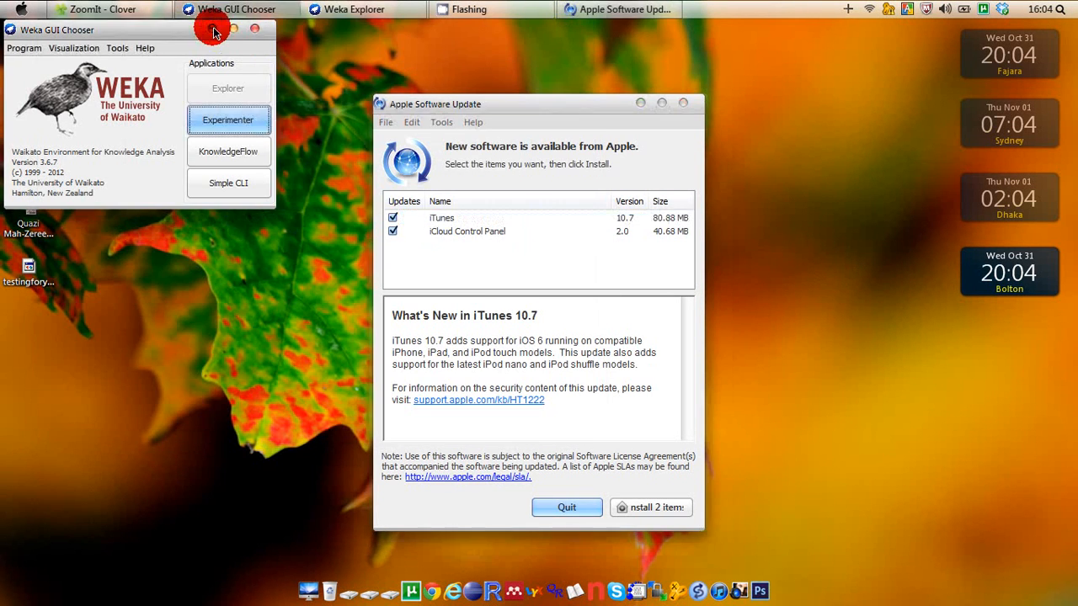
{"action": "right_click", "coordinate": [24, 276]}
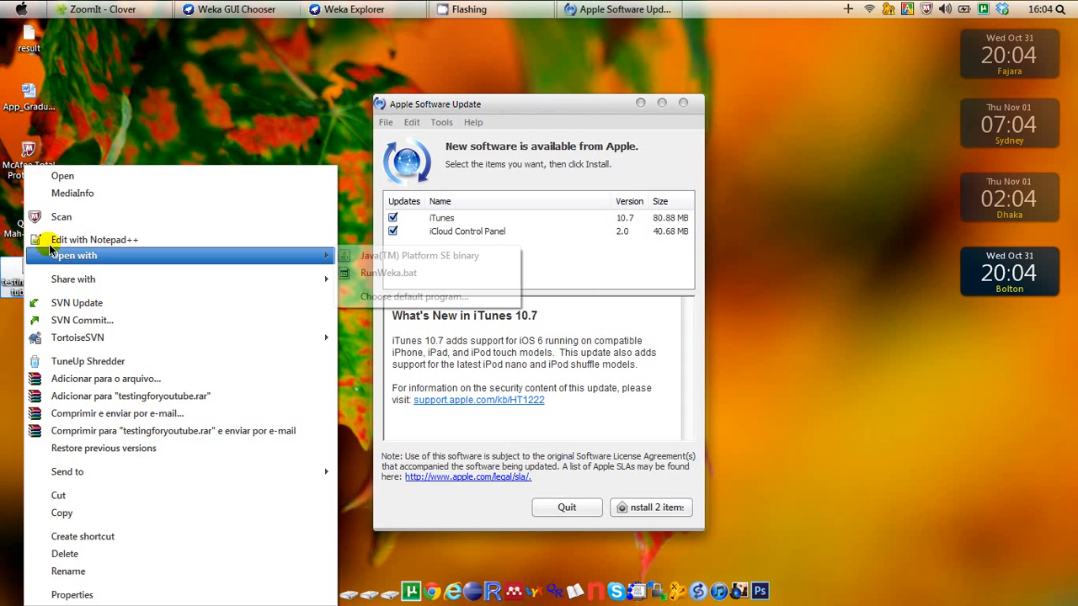
{"action": "left_click", "coordinate": [84, 240]}
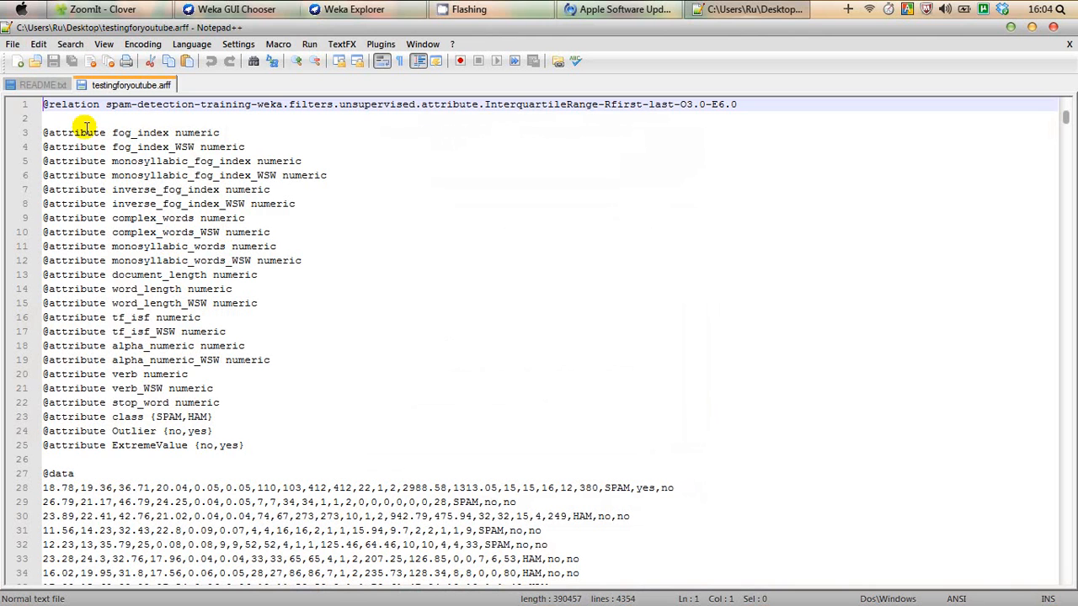
Step: Examine the original attribute declarations from fog_index to class, and the added Outlier and ExtremeValue declarations
{"action": "left_click", "coordinate": [92, 160]}
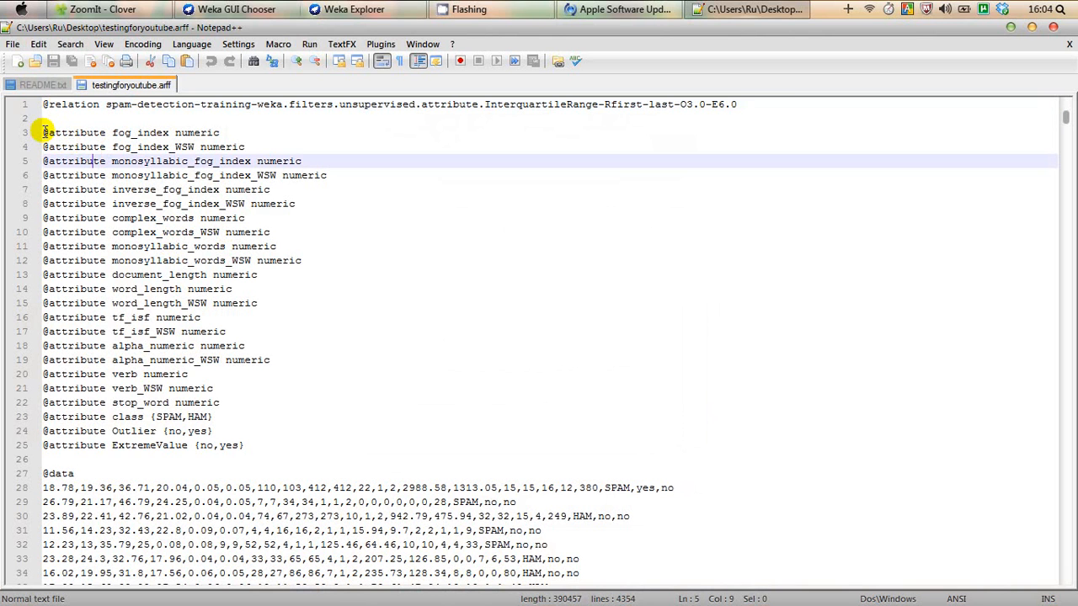
{"action": "left_click_drag", "start_coordinate": [44, 132], "coordinate": [276, 415]}
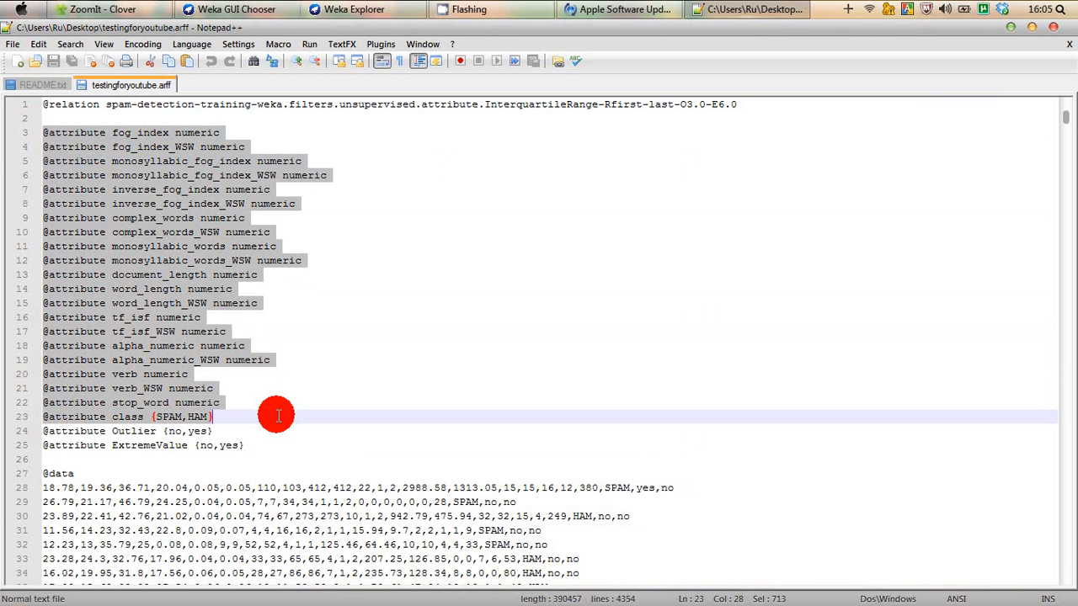
{"action": "left_click_drag", "start_coordinate": [276, 415], "coordinate": [277, 416]}
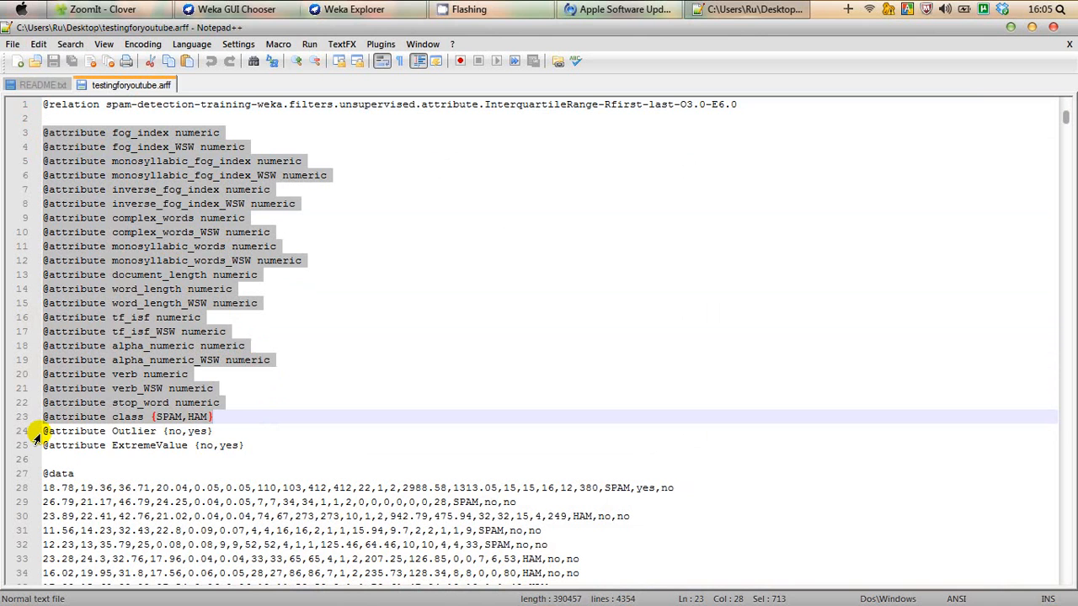
{"action": "left_click_drag", "start_coordinate": [46, 431], "coordinate": [266, 447]}
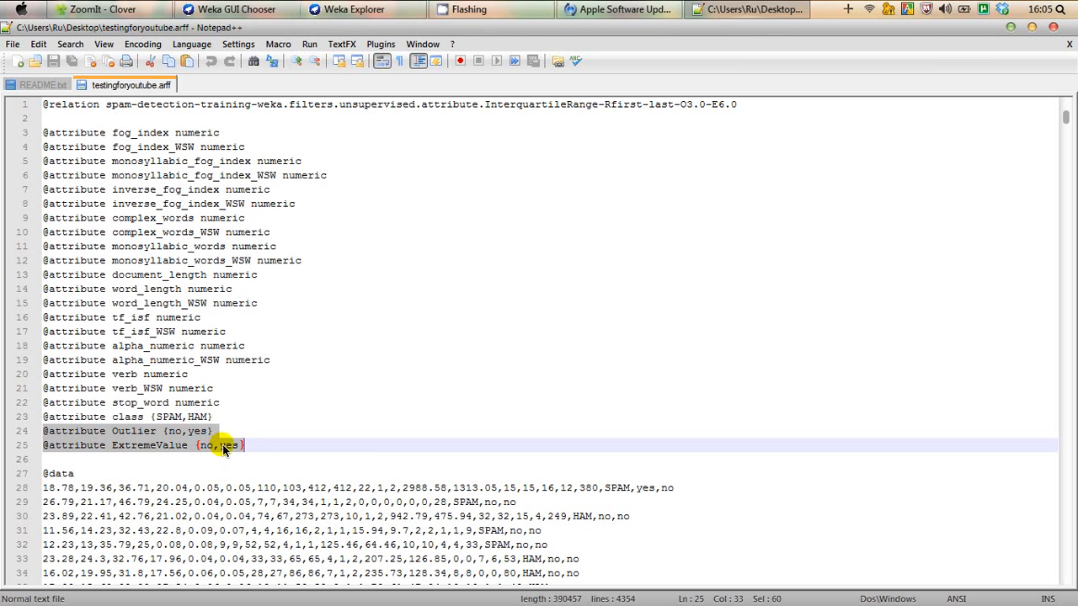
Step: Inspect the first data row's feature values, class label, Outlier and ExtremeValue entries, and return to Weka Explorer
{"action": "left_click", "coordinate": [113, 487]}
{"action": "key", "text": "ctrl+1"}
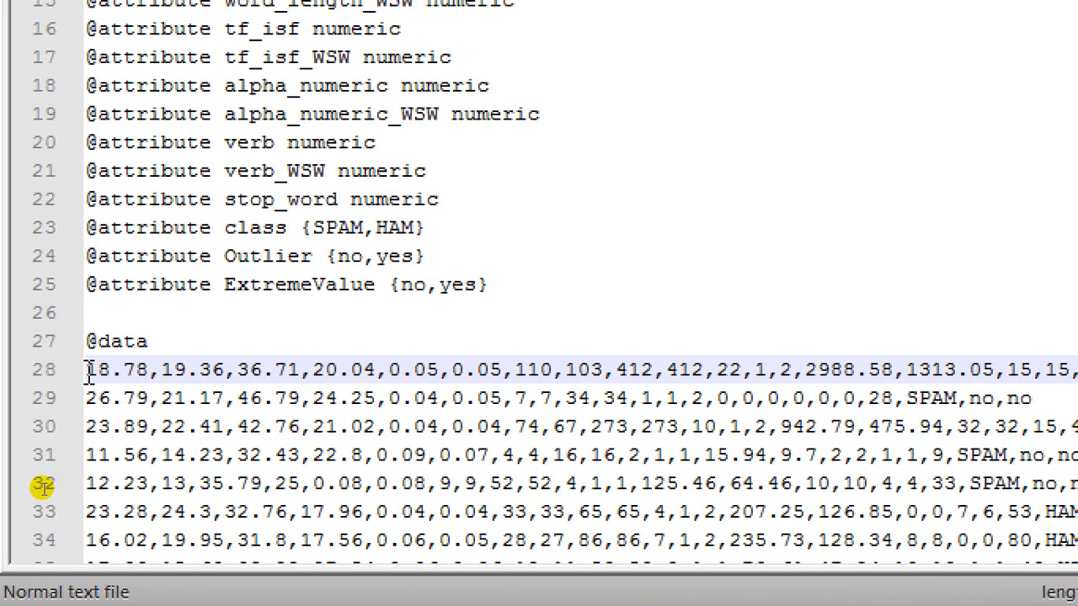
{"action": "left_click_drag", "start_coordinate": [88, 371], "coordinate": [1077, 371]}
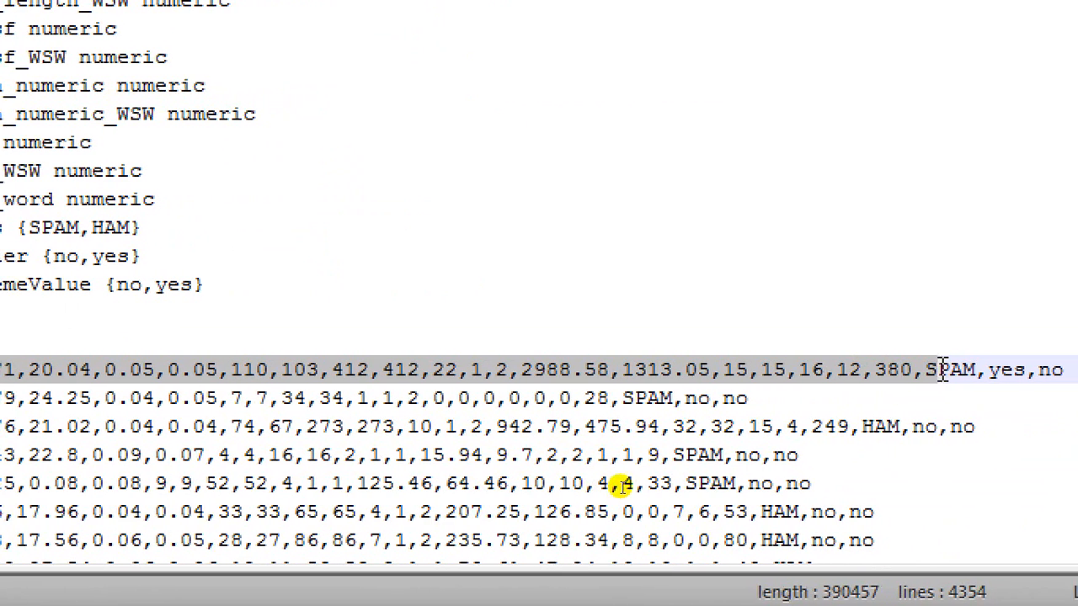
{"action": "left_click_drag", "start_coordinate": [942, 369], "coordinate": [973, 368]}
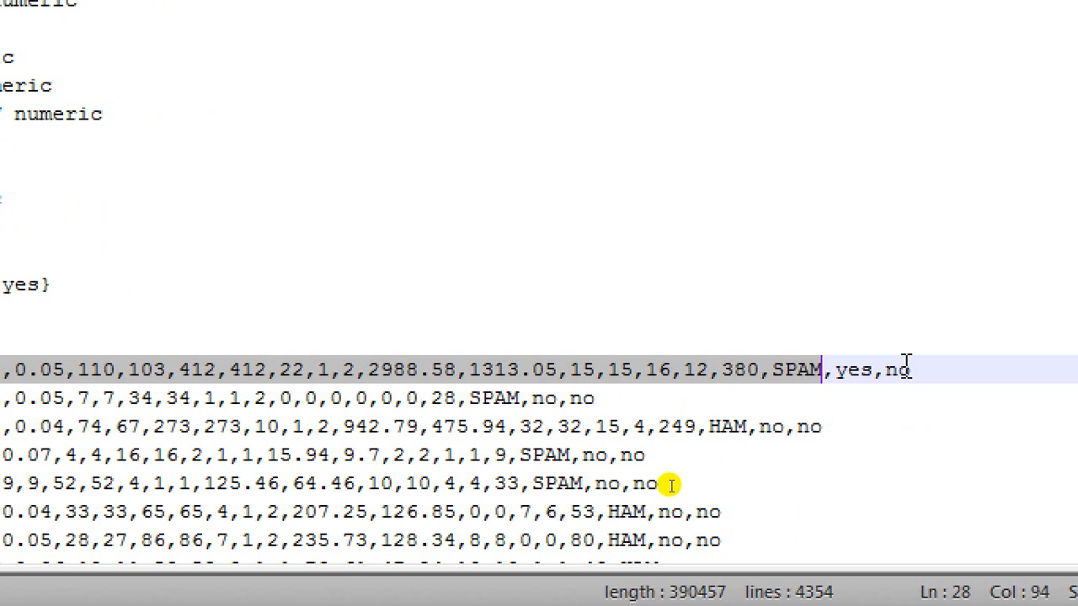
{"action": "left_click", "coordinate": [901, 369]}
{"action": "key", "text": "Left"}
{"action": "key", "text": "Left"}
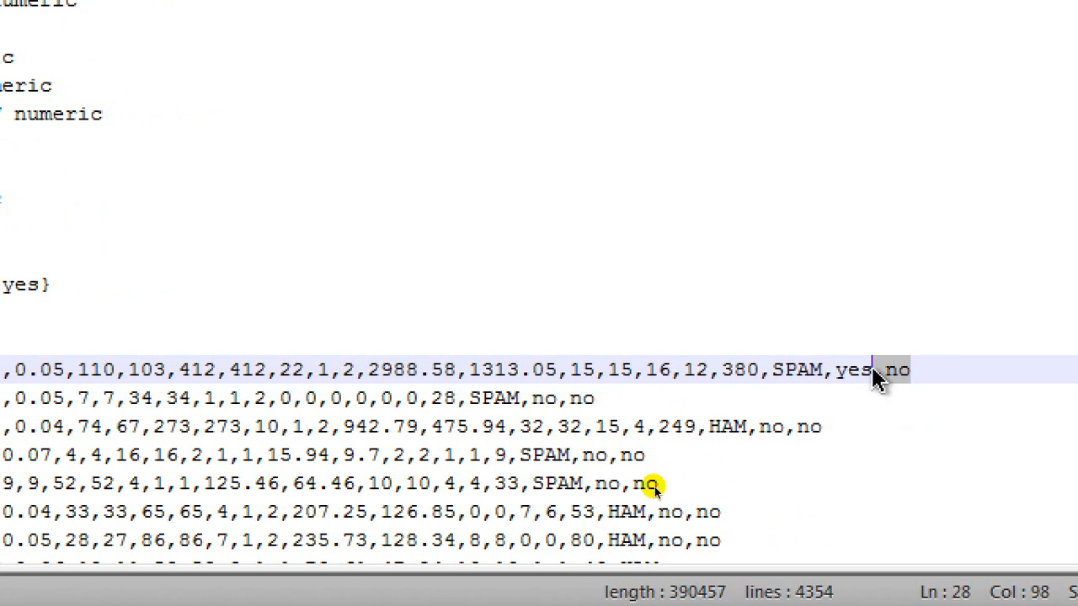
{"action": "key", "text": "ctrl+shift+Left"}
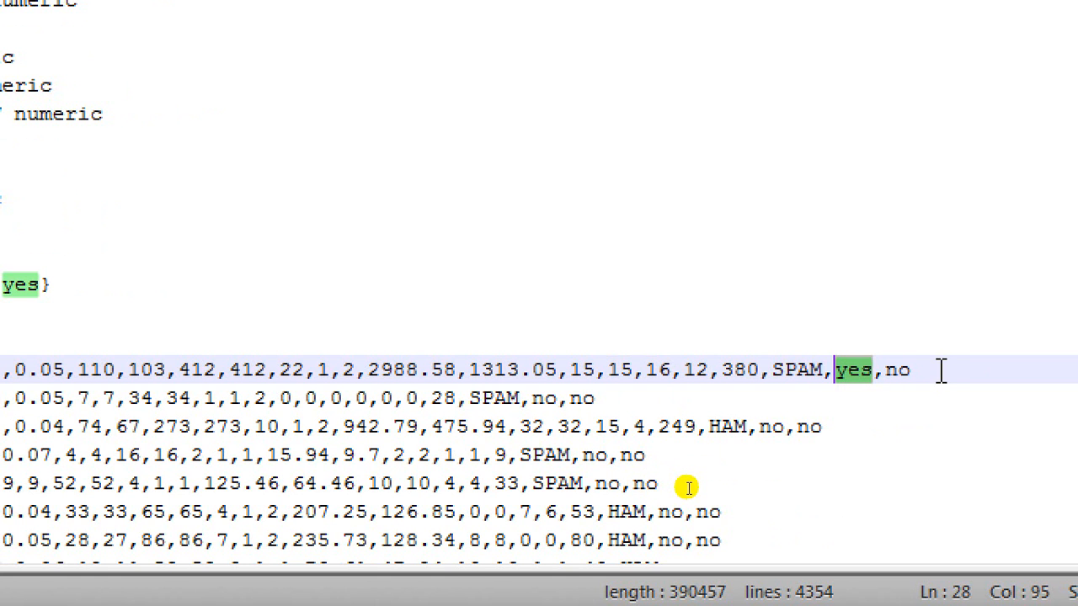
{"action": "double_click", "coordinate": [896, 370]}
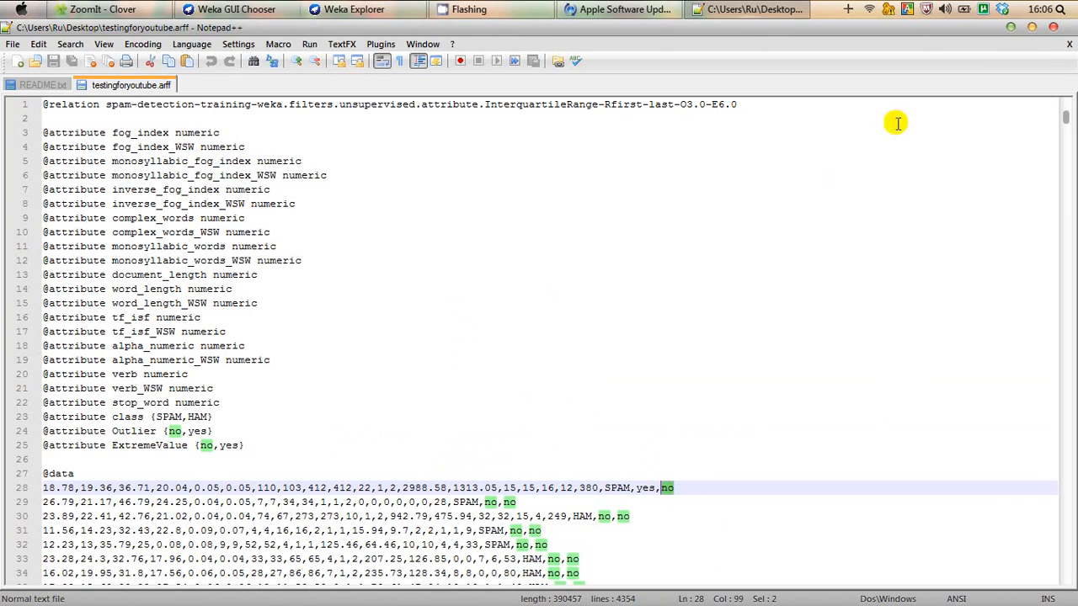
{"action": "left_click", "coordinate": [1007, 32]}
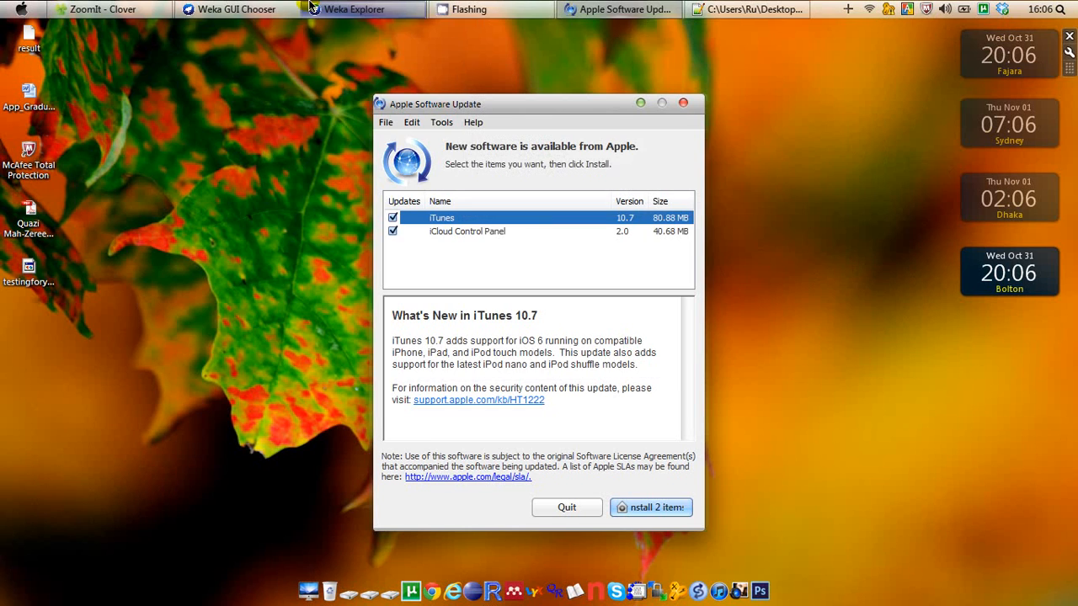
{"action": "left_click", "coordinate": [317, 9]}
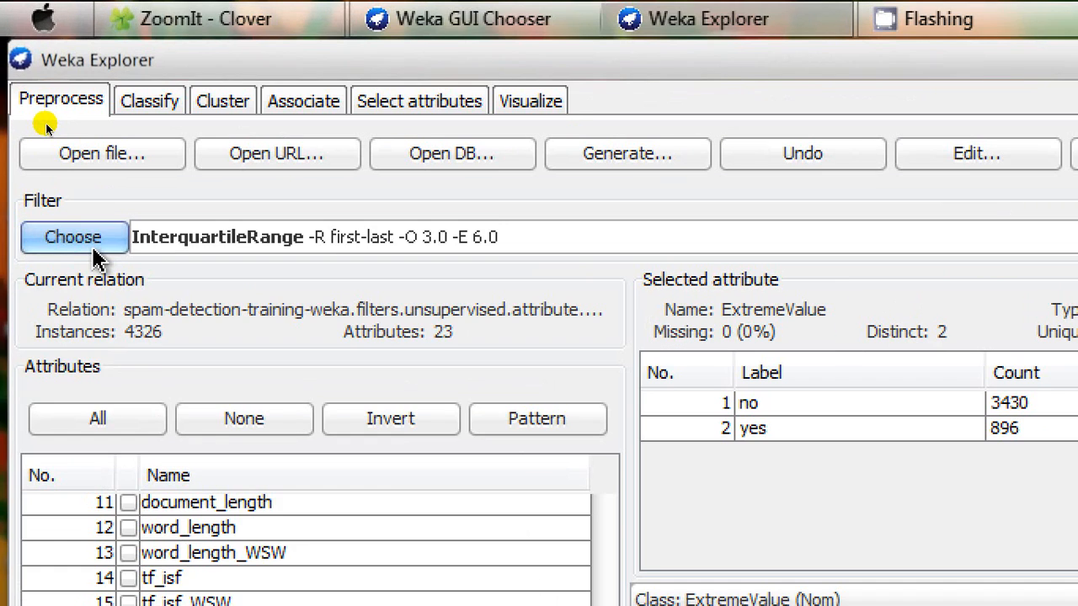
Step: Choose RemoveWithValues from the unsupervised instance filters as the preprocessing filter
{"action": "left_click", "coordinate": [42, 121]}
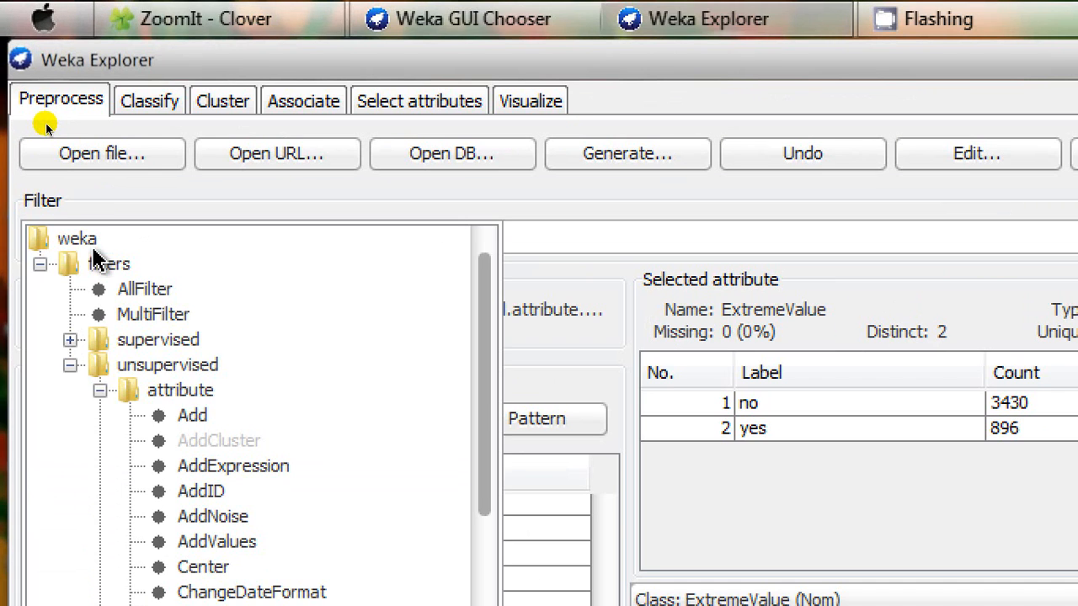
{"action": "left_click_drag", "start_coordinate": [482, 380], "coordinate": [512, 605]}
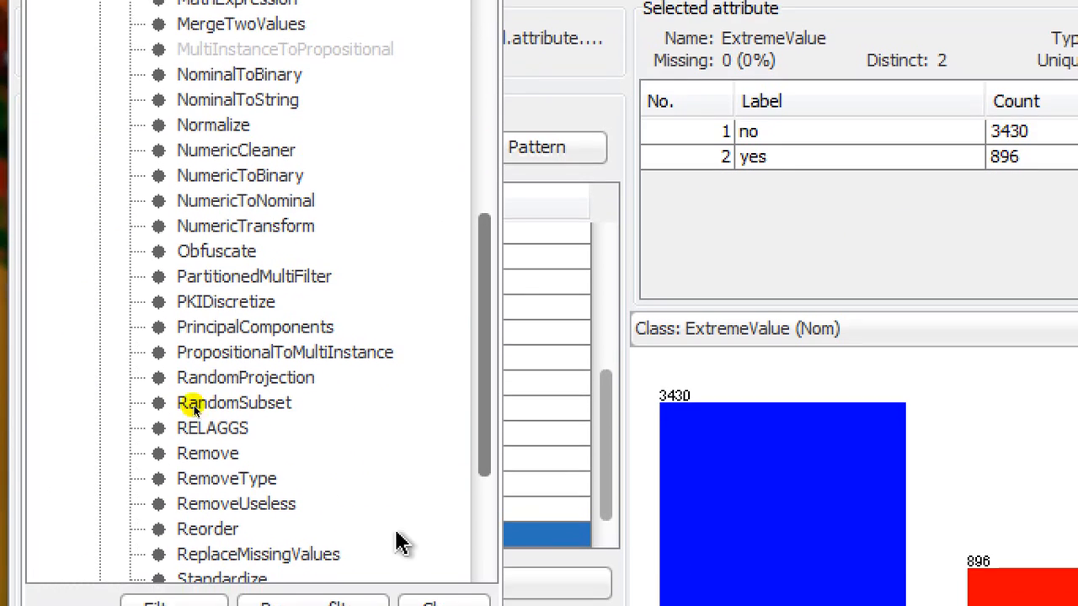
{"action": "scroll", "coordinate": [328, 194], "scroll_direction": "down", "scroll_amount": 3}
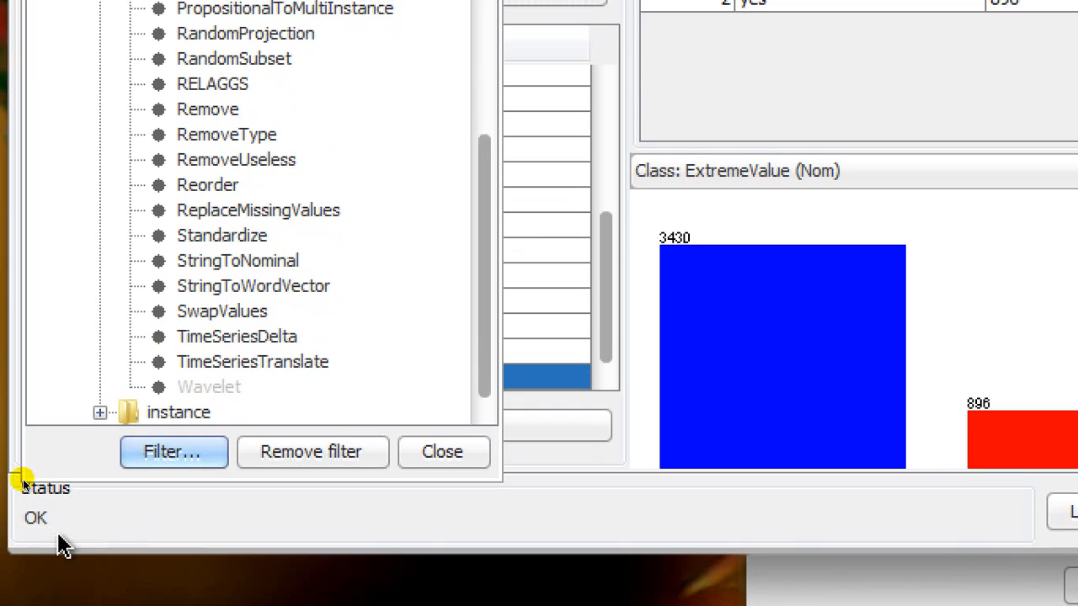
{"action": "double_click", "coordinate": [164, 410]}
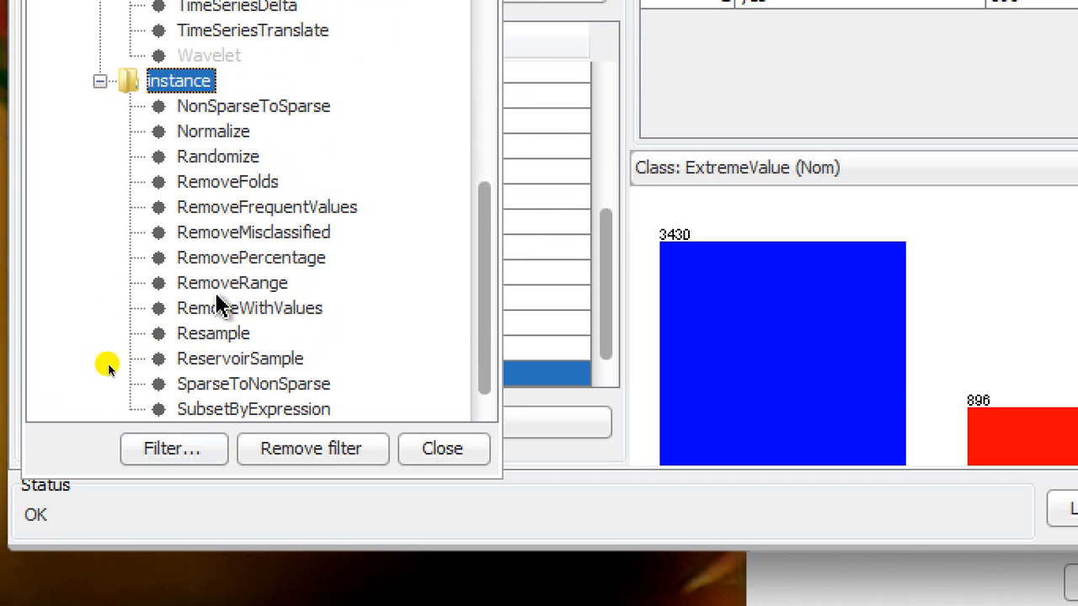
{"action": "left_click", "coordinate": [225, 312]}
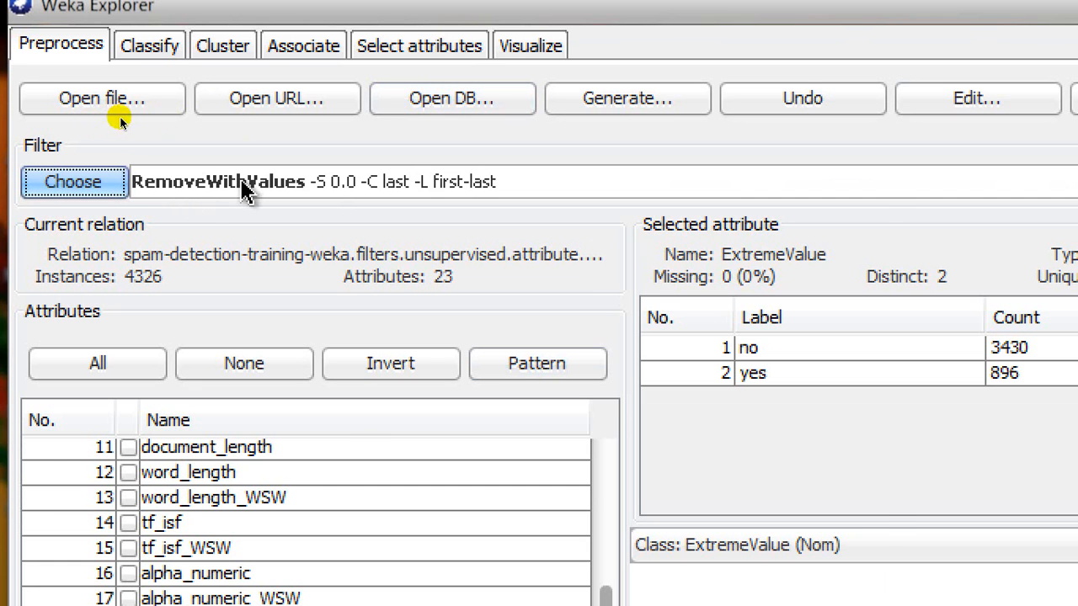
Step: Try setting the RemoveWithValues attributeIndex to 22 for the Outlier attribute, and cancel the filter options
{"action": "left_click", "coordinate": [241, 189]}
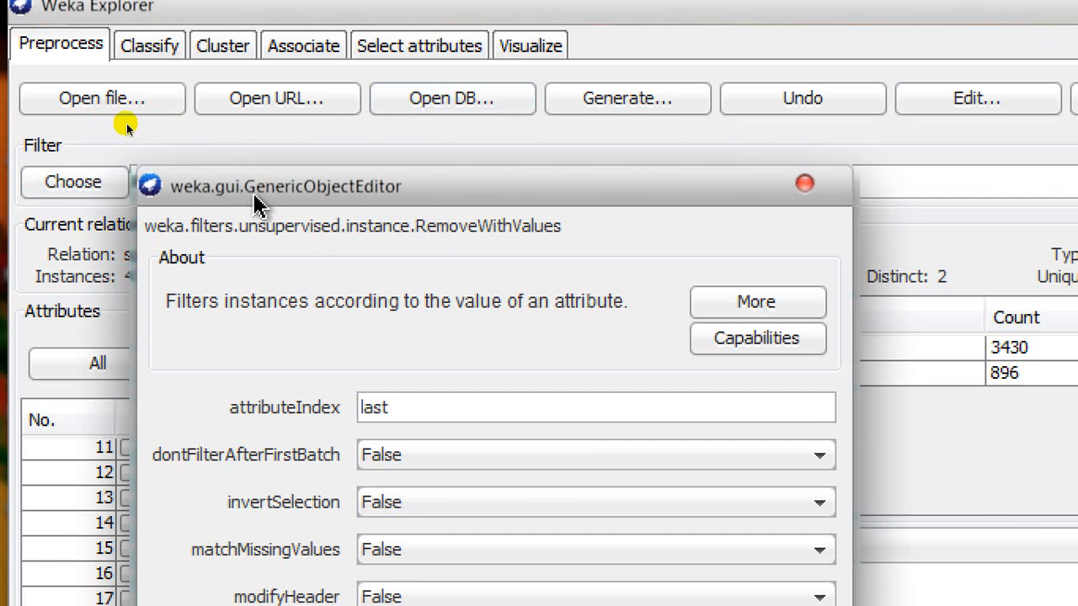
{"action": "left_click_drag", "start_coordinate": [252, 193], "coordinate": [165, 83]}
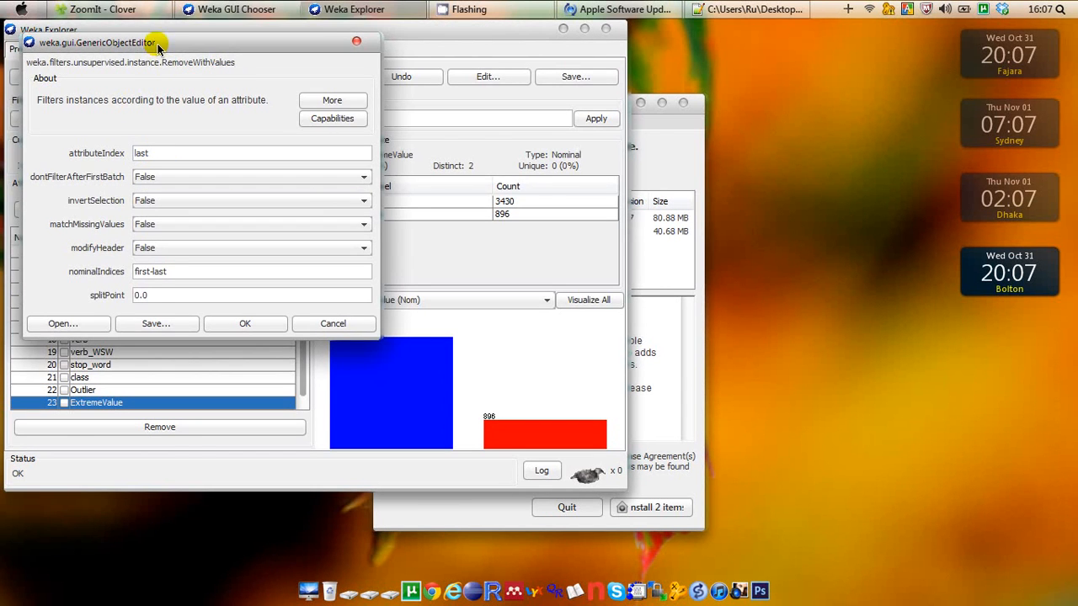
{"action": "left_click_drag", "start_coordinate": [313, 15], "coordinate": [687, 91]}
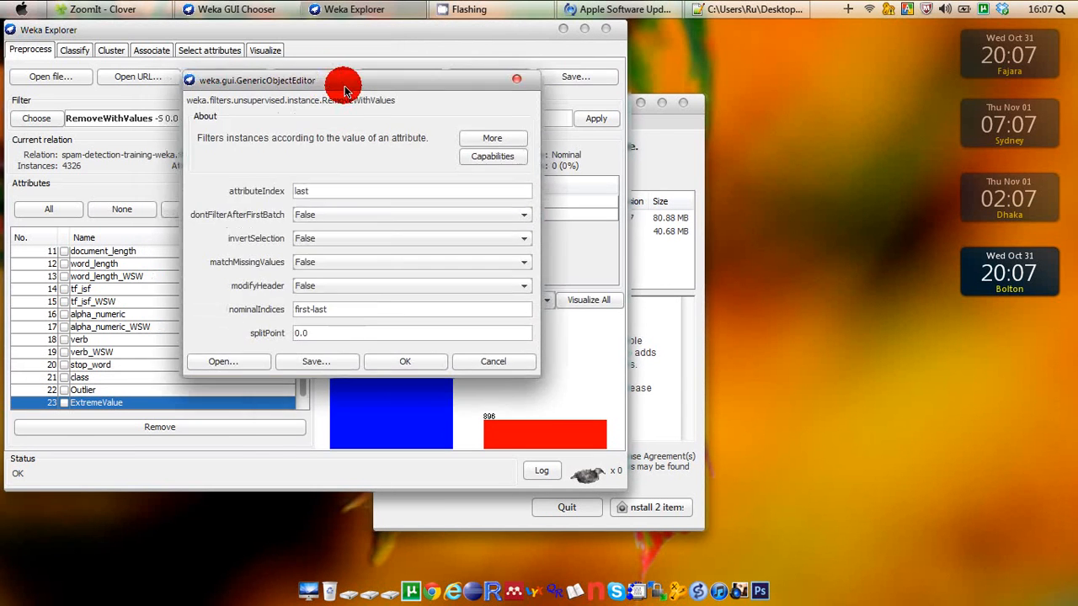
{"action": "left_click_drag", "start_coordinate": [345, 88], "coordinate": [443, 105]}
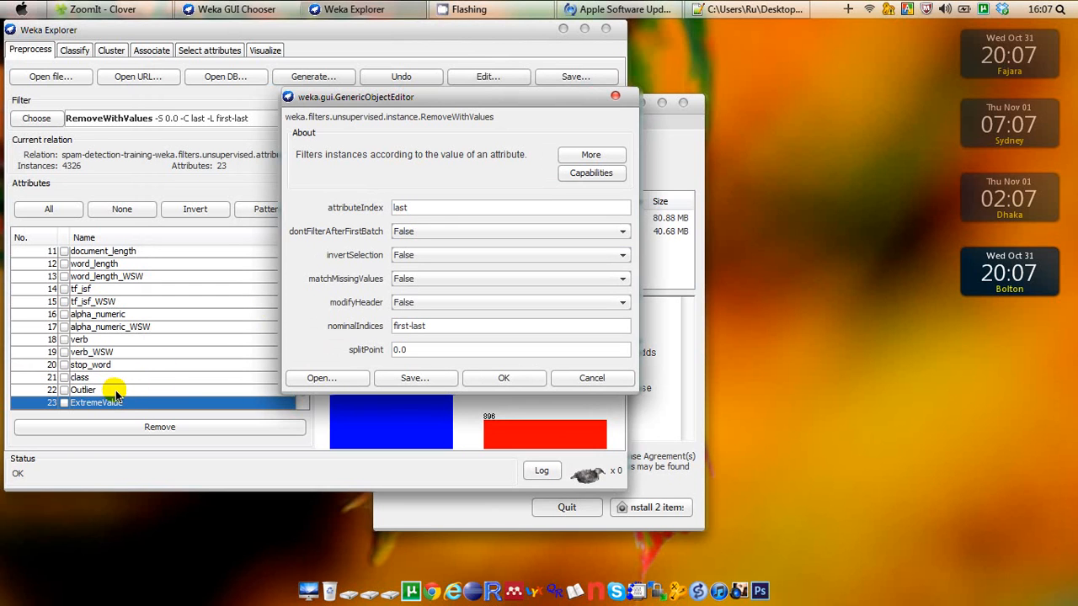
{"action": "left_click_drag", "start_coordinate": [413, 210], "coordinate": [387, 213]}
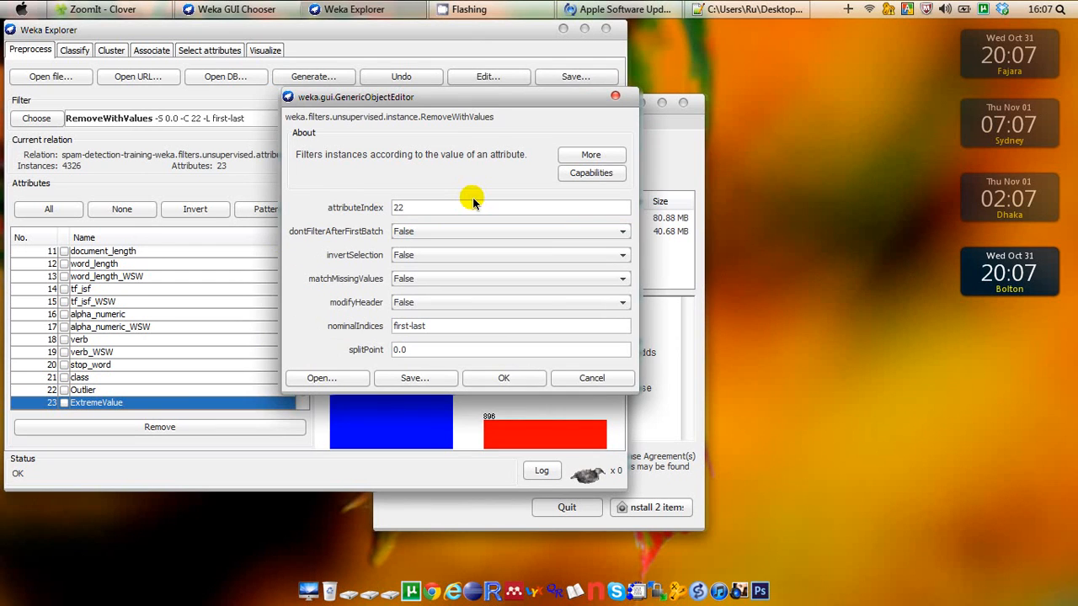
{"action": "left_click_drag", "start_coordinate": [492, 99], "coordinate": [791, 87]}
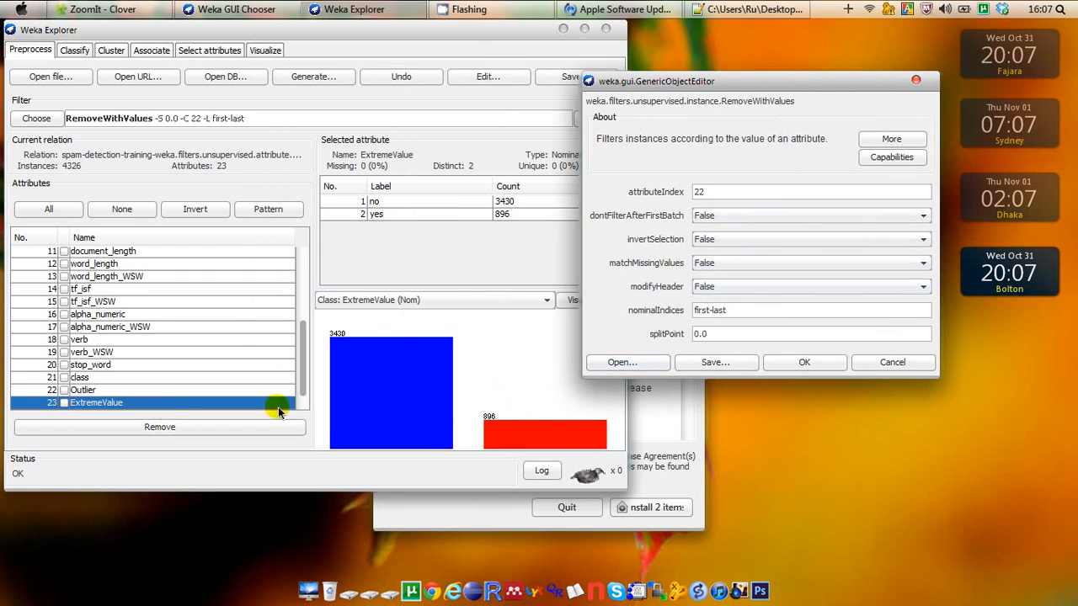
{"action": "left_click", "coordinate": [144, 401]}
{"action": "left_click", "coordinate": [881, 354]}
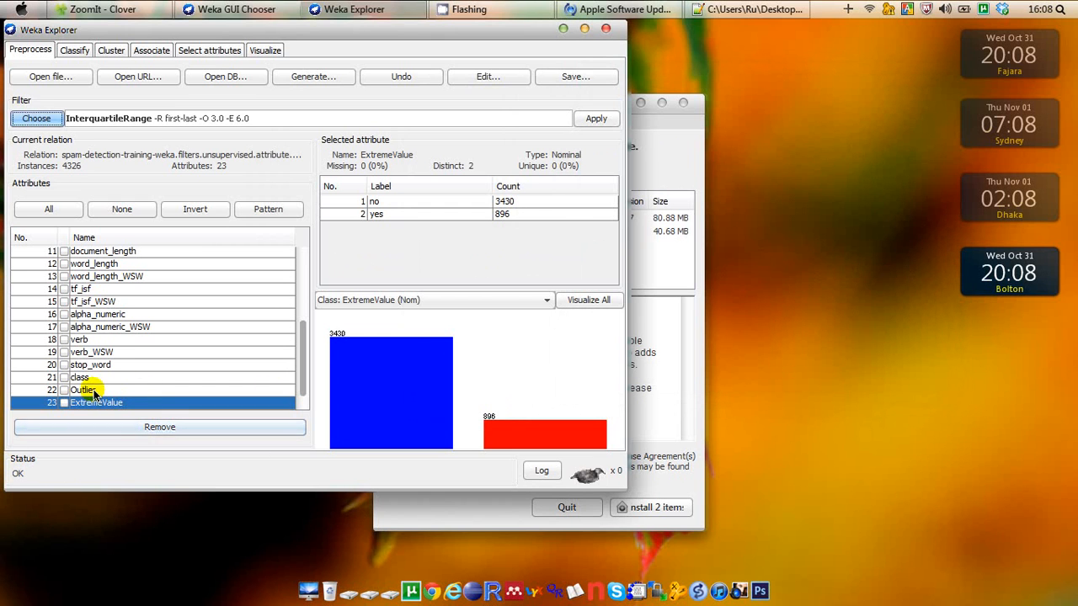
Step: View the Outlier attribute's label counts and histogram with Outlier (Nom) as the class
{"action": "left_click", "coordinate": [84, 390]}
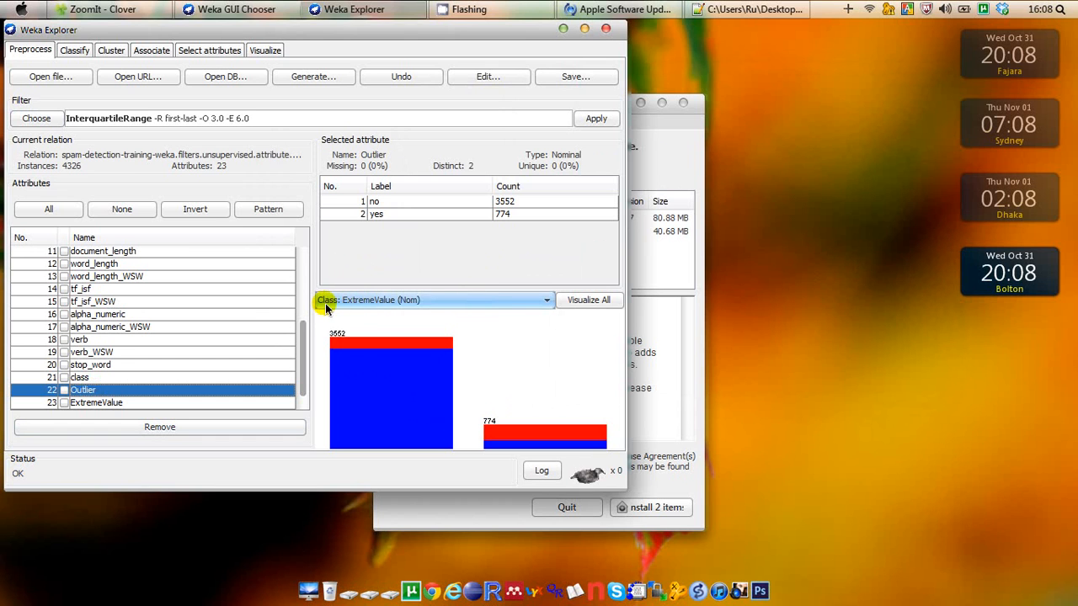
{"action": "left_click", "coordinate": [425, 300]}
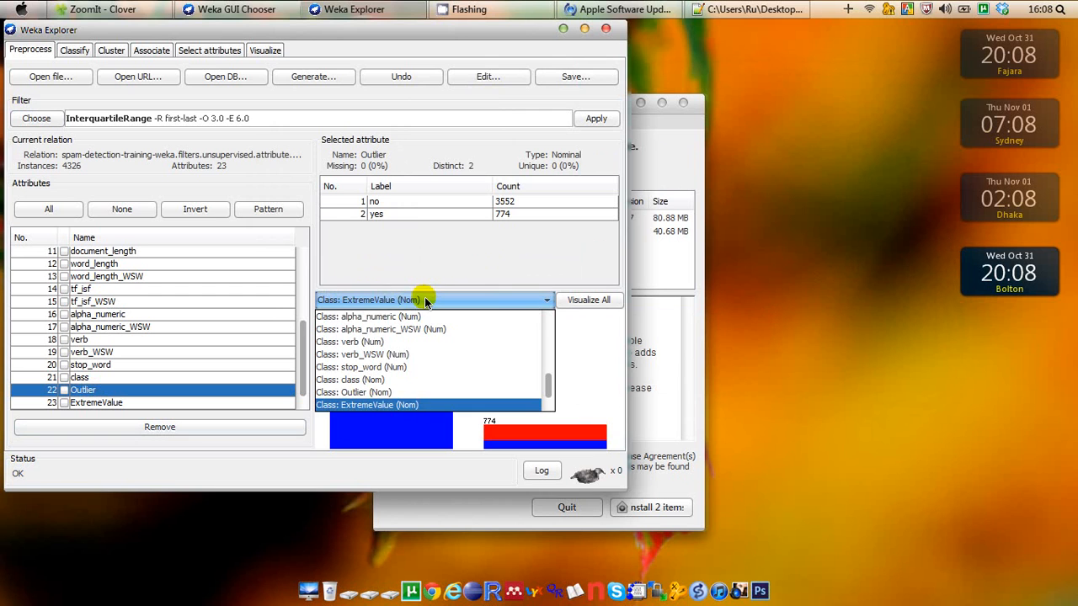
{"action": "left_click", "coordinate": [368, 397]}
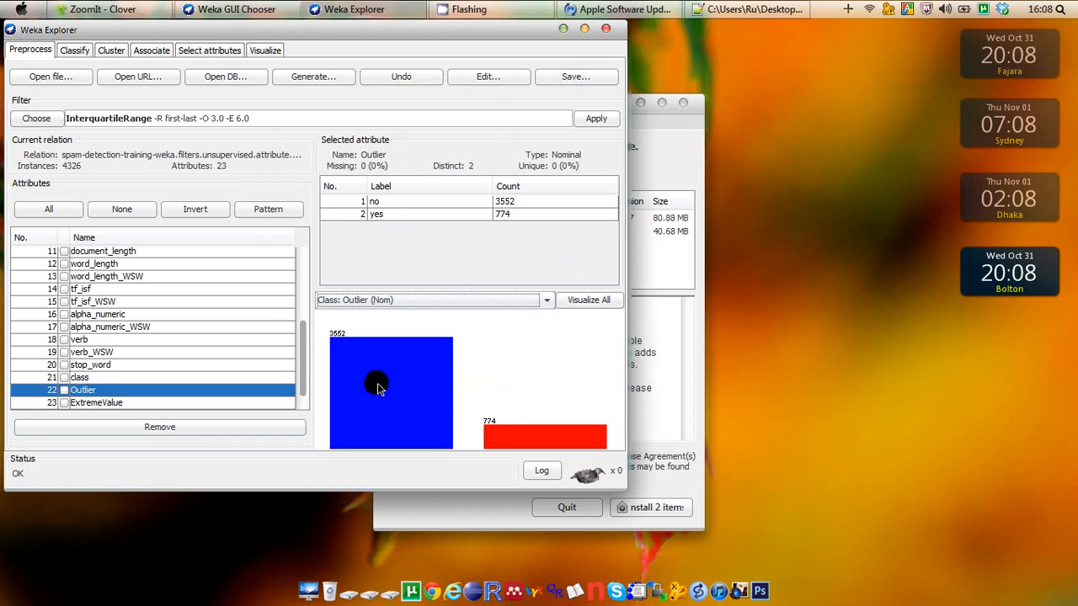
{"action": "mouse_move", "coordinate": [393, 380]}
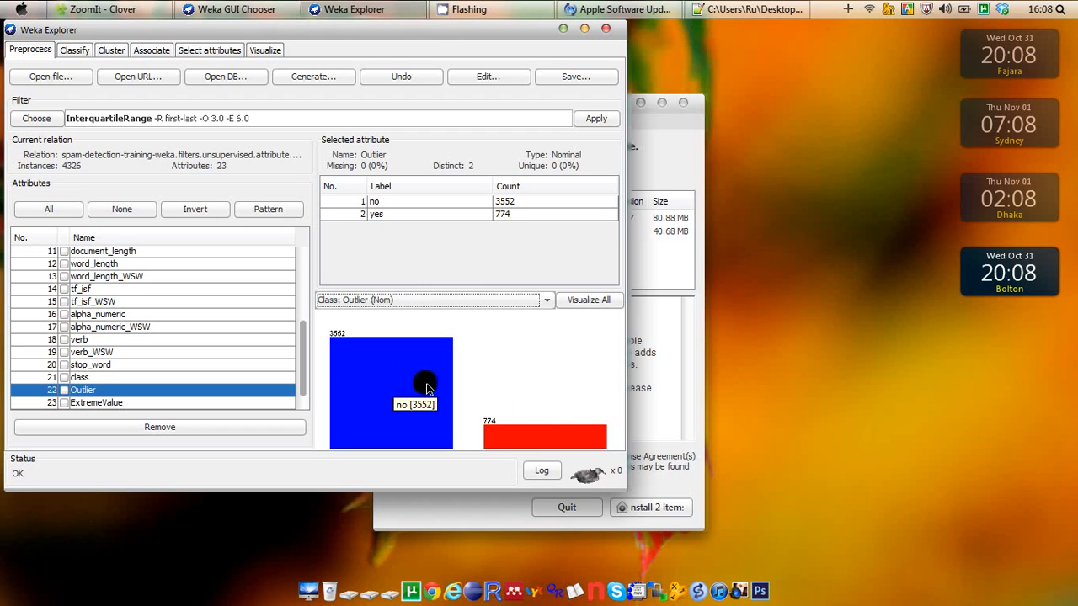
{"action": "mouse_move", "coordinate": [518, 431]}
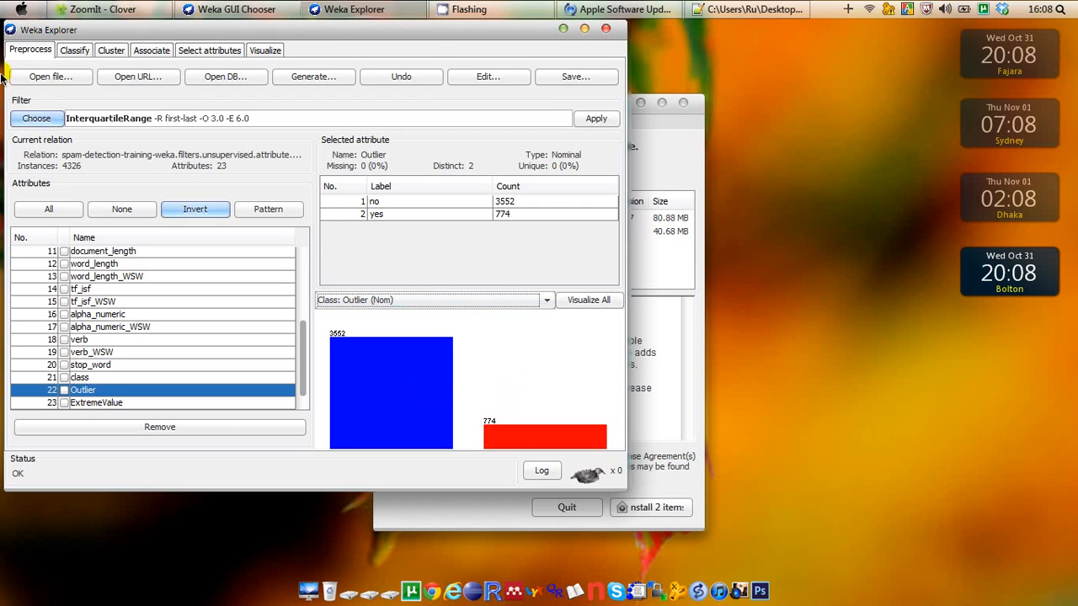
Step: Choose RemoveWithValues from the unsupervised instance filters again as the preprocessing filter
{"action": "left_click", "coordinate": [36, 117]}
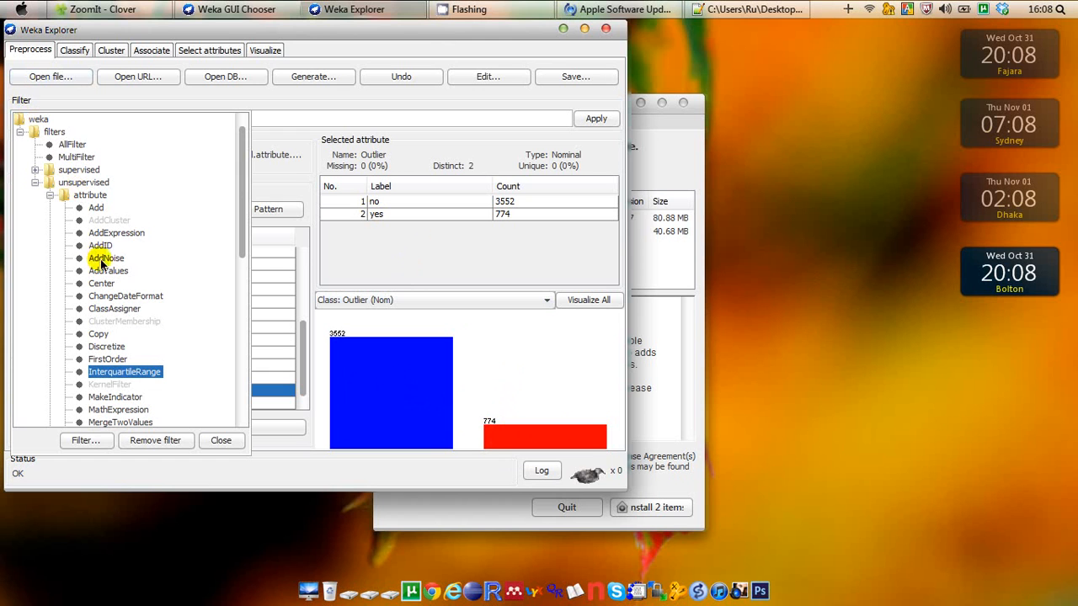
{"action": "left_click_drag", "start_coordinate": [241, 237], "coordinate": [253, 420]}
{"action": "double_click", "coordinate": [84, 419]}
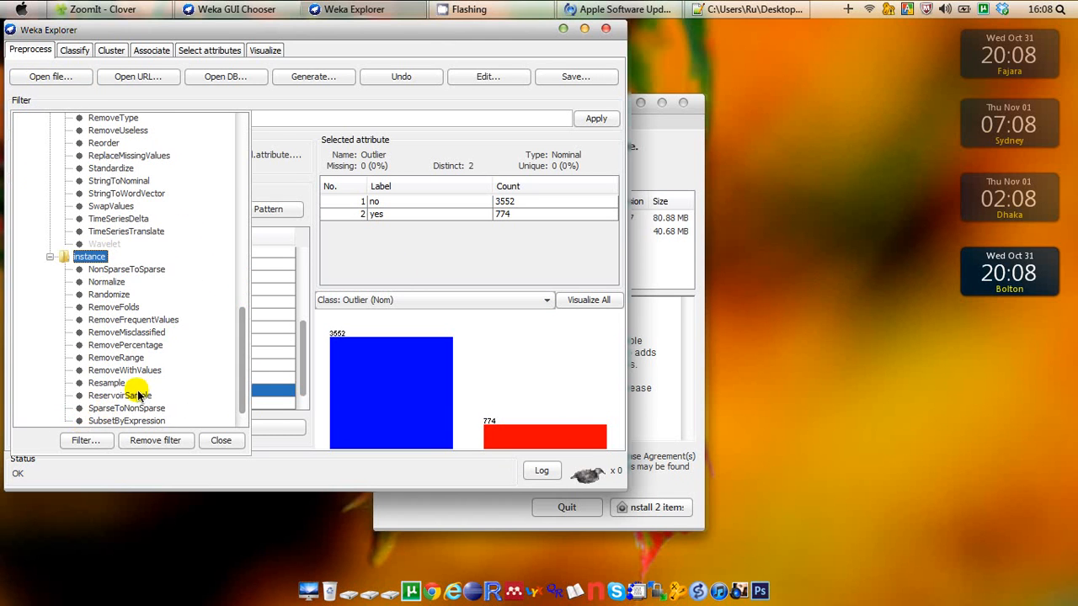
{"action": "left_click", "coordinate": [118, 373]}
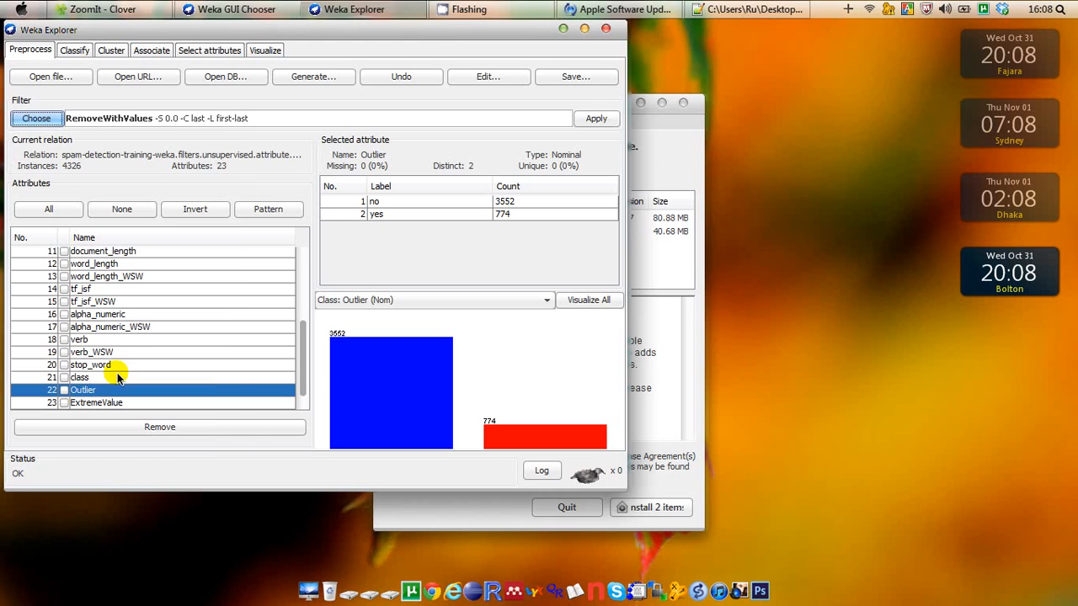
Step: Configure RemoveWithValues with attributeIndex 22 and nominalIndices last, and apply the filter to the dataset
{"action": "left_click", "coordinate": [168, 118]}
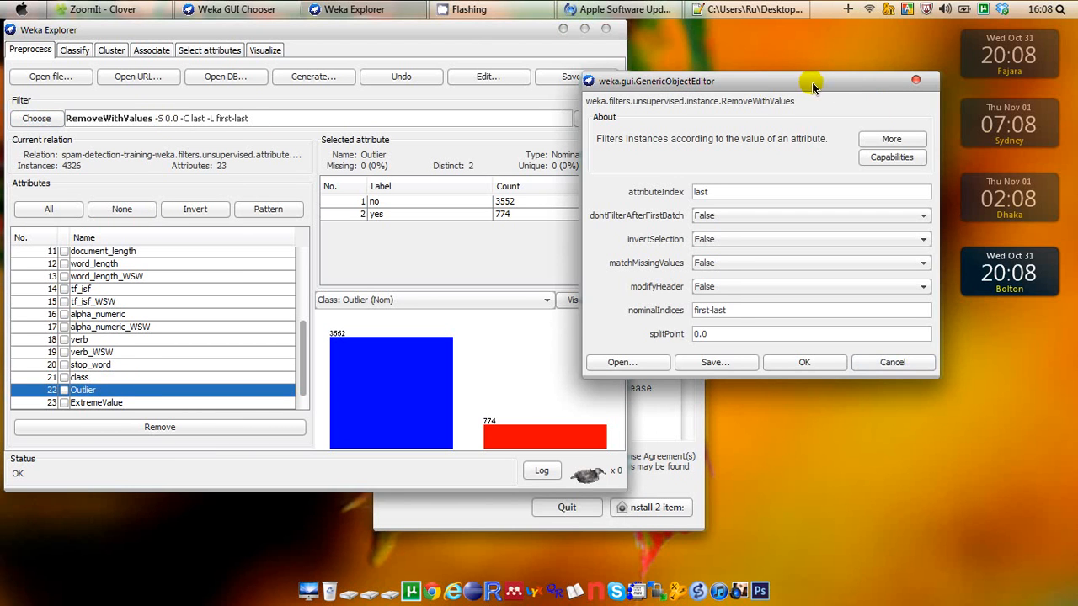
{"action": "left_click_drag", "start_coordinate": [813, 83], "coordinate": [837, 71]}
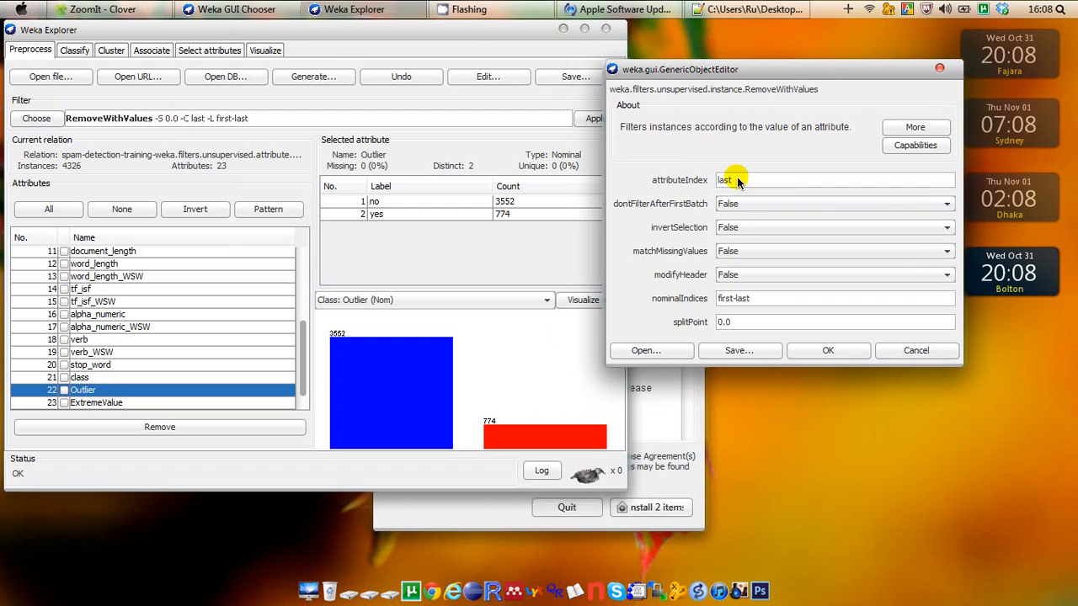
{"action": "left_click_drag", "start_coordinate": [730, 180], "coordinate": [716, 181]}
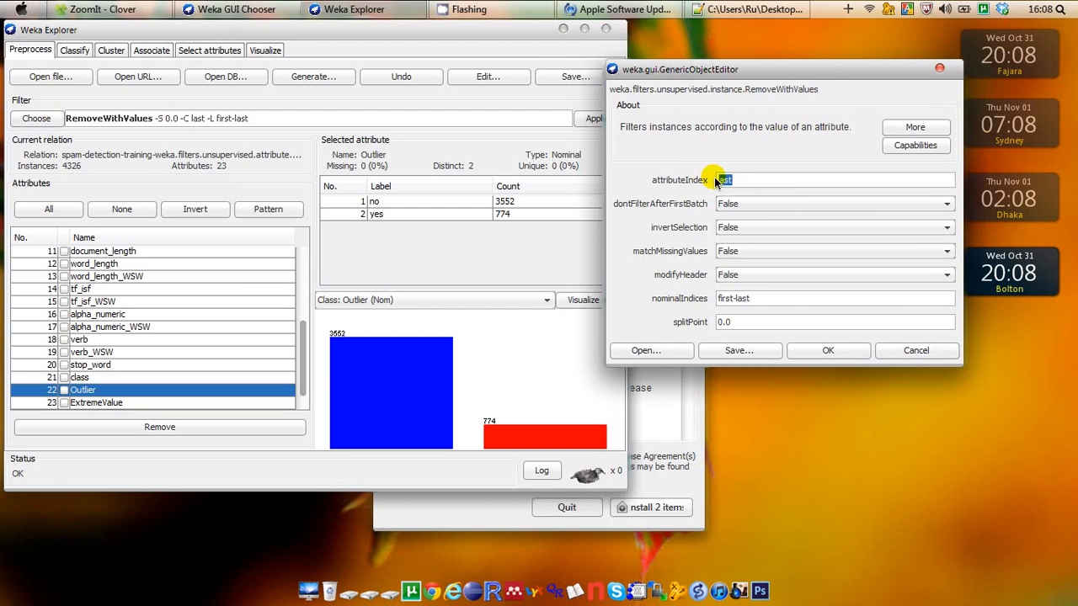
{"action": "type", "text": "22"}
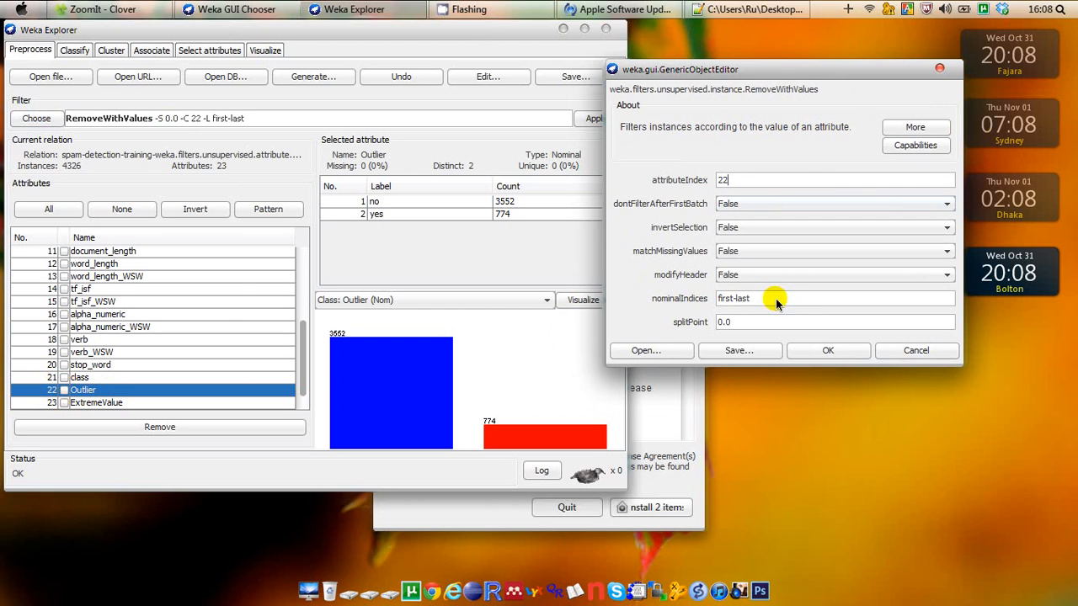
{"action": "left_click_drag", "start_coordinate": [757, 297], "coordinate": [708, 300]}
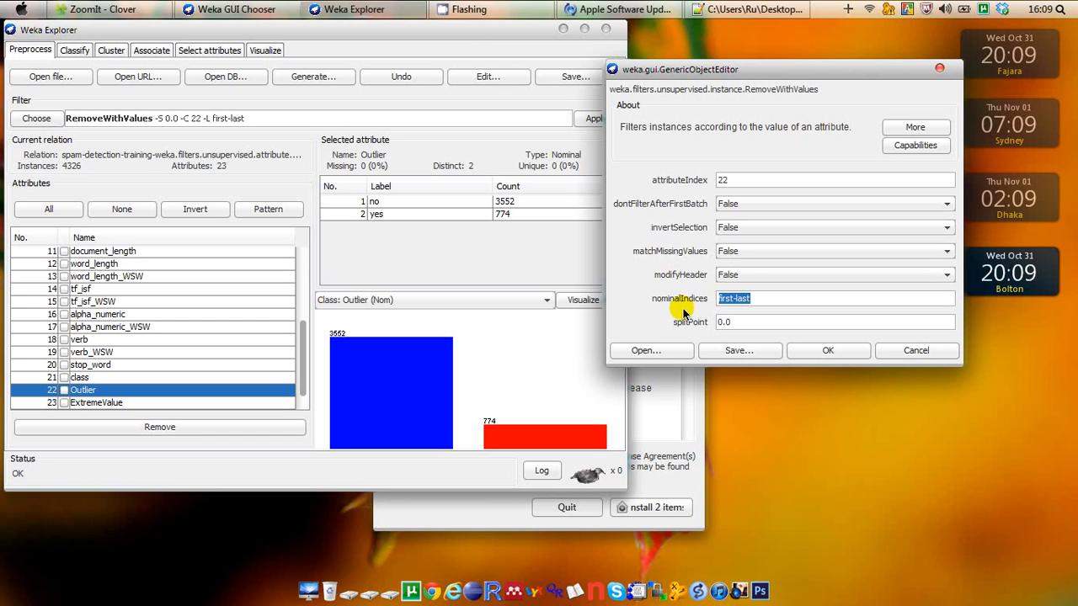
{"action": "type", "text": "l"}
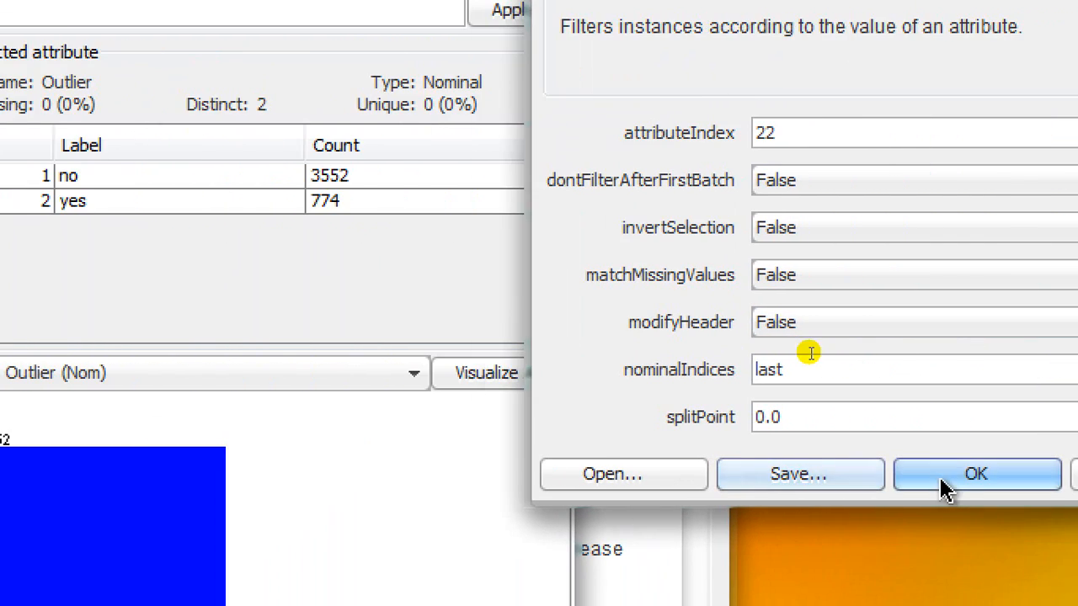
{"action": "left_click", "coordinate": [955, 486]}
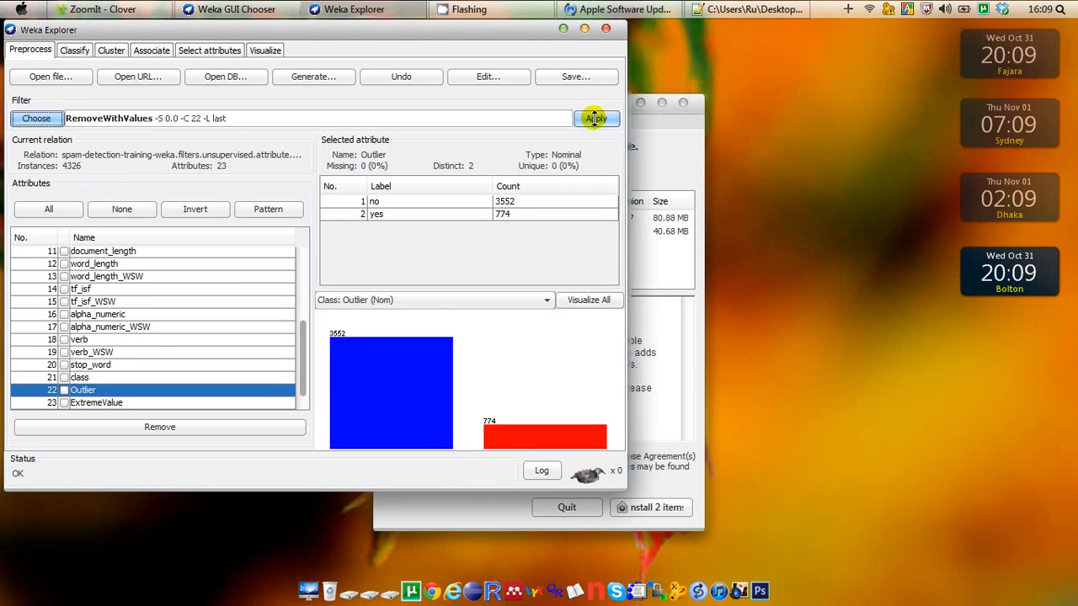
{"action": "left_click", "coordinate": [595, 118]}
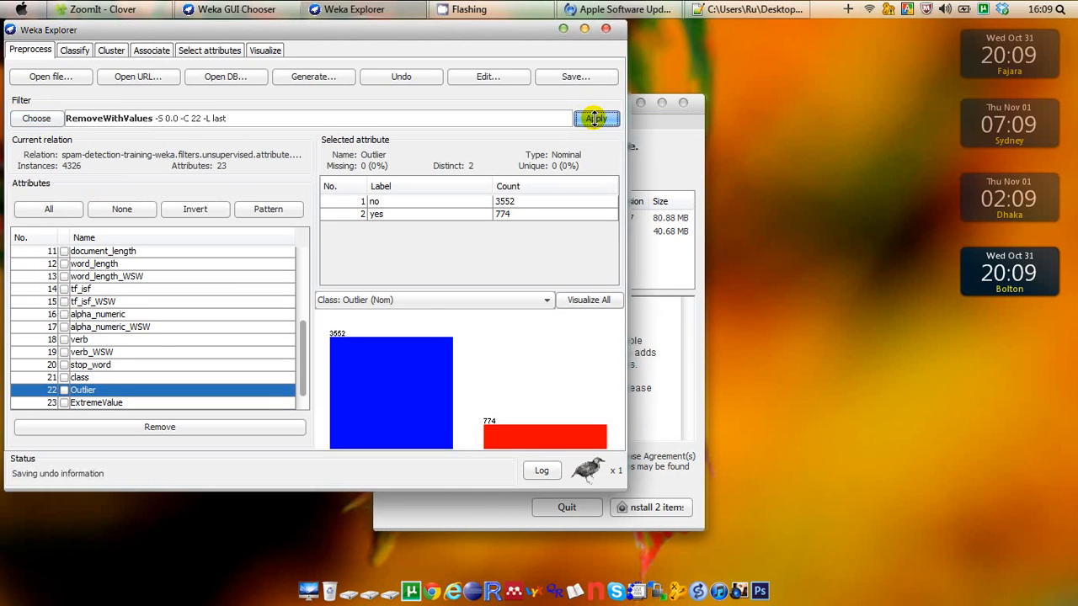
Step: Check the filtered dataset's Outlier attribute with the histogram class set to Outlier (Nom)
{"action": "left_click", "coordinate": [135, 388]}
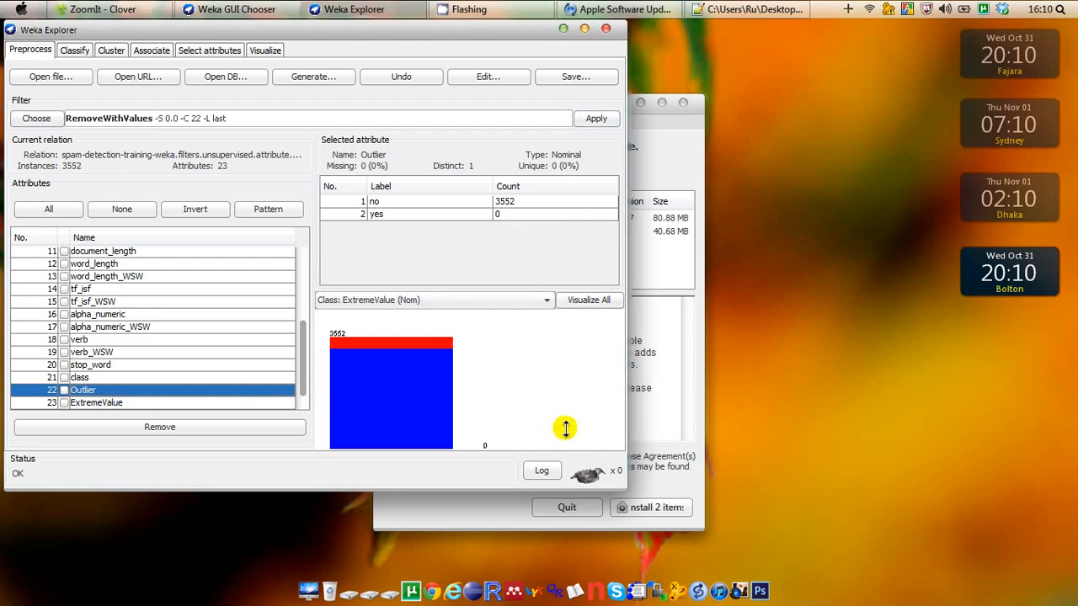
{"action": "left_click", "coordinate": [527, 298]}
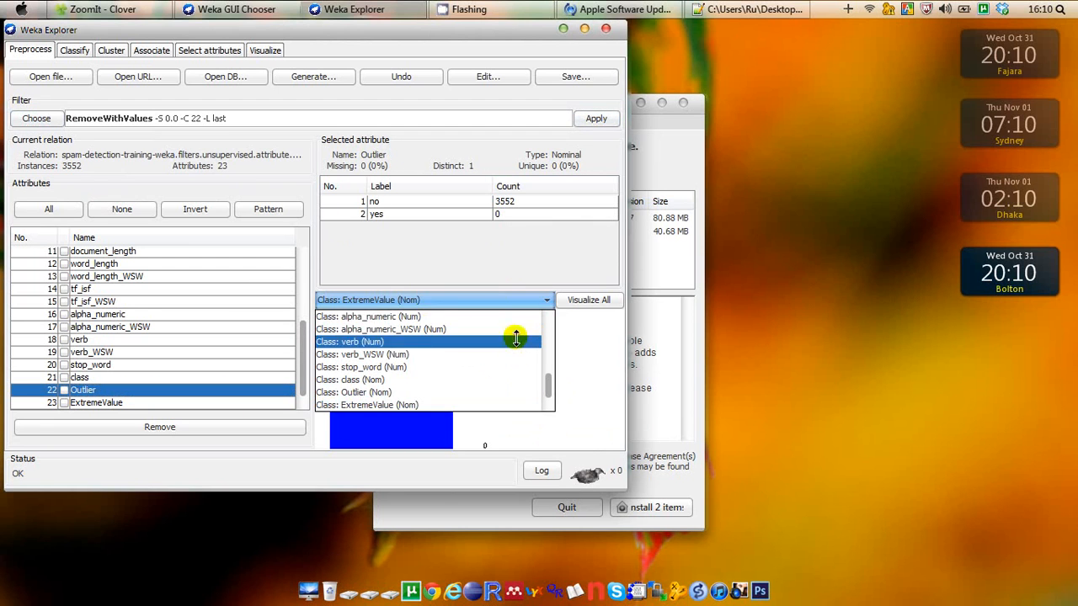
{"action": "left_click", "coordinate": [458, 392]}
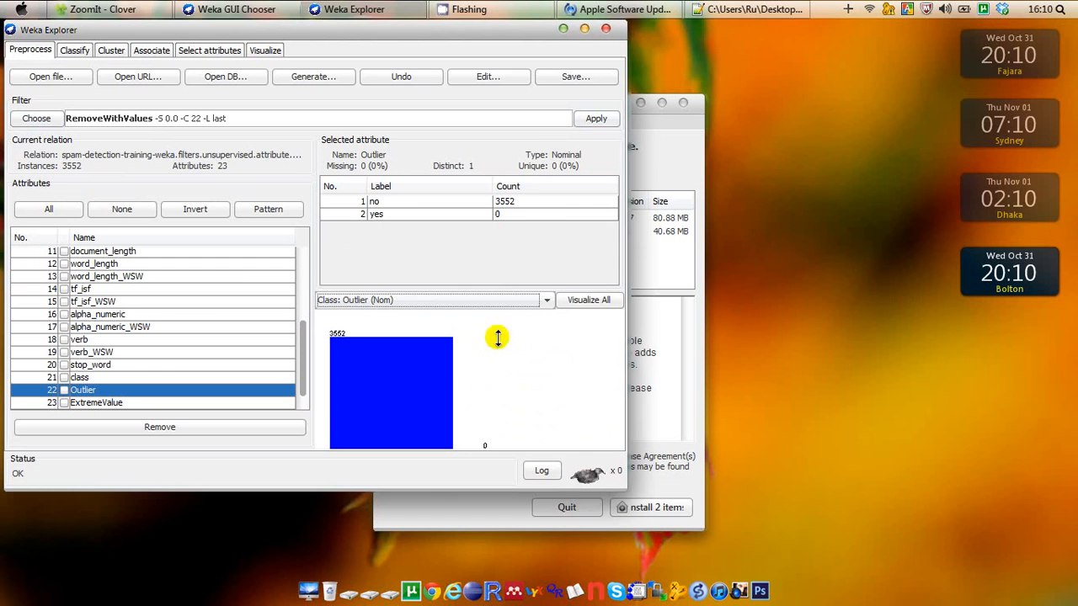
Step: Save the filtered dataset to the Desktop as "testingforyoutube_outlier removed.arff"
{"action": "left_click", "coordinate": [575, 77]}
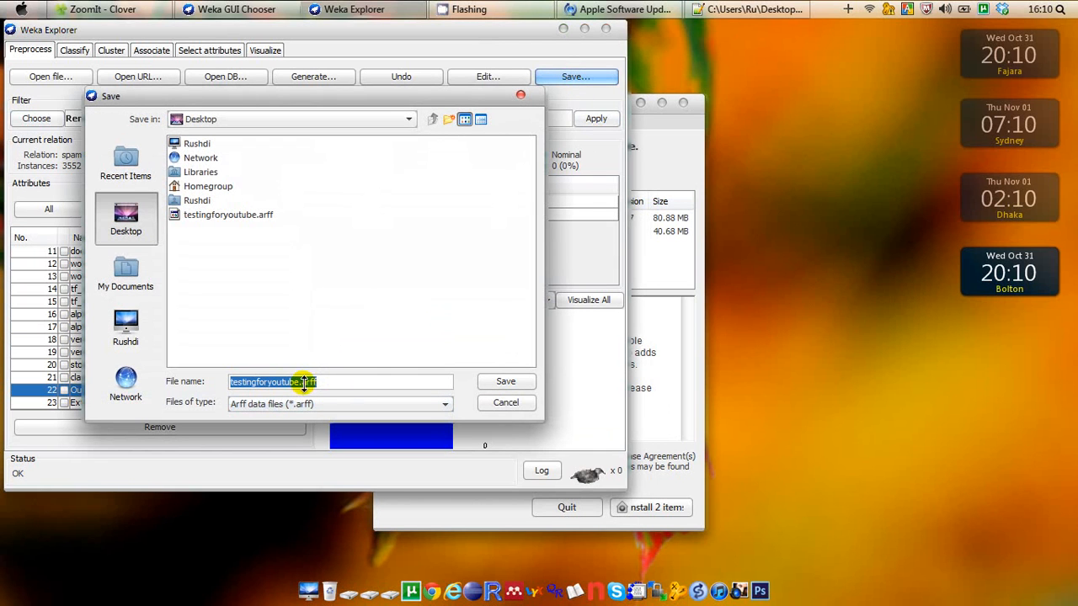
{"action": "left_click", "coordinate": [297, 380]}
{"action": "type", "text": "_outlier removed"}
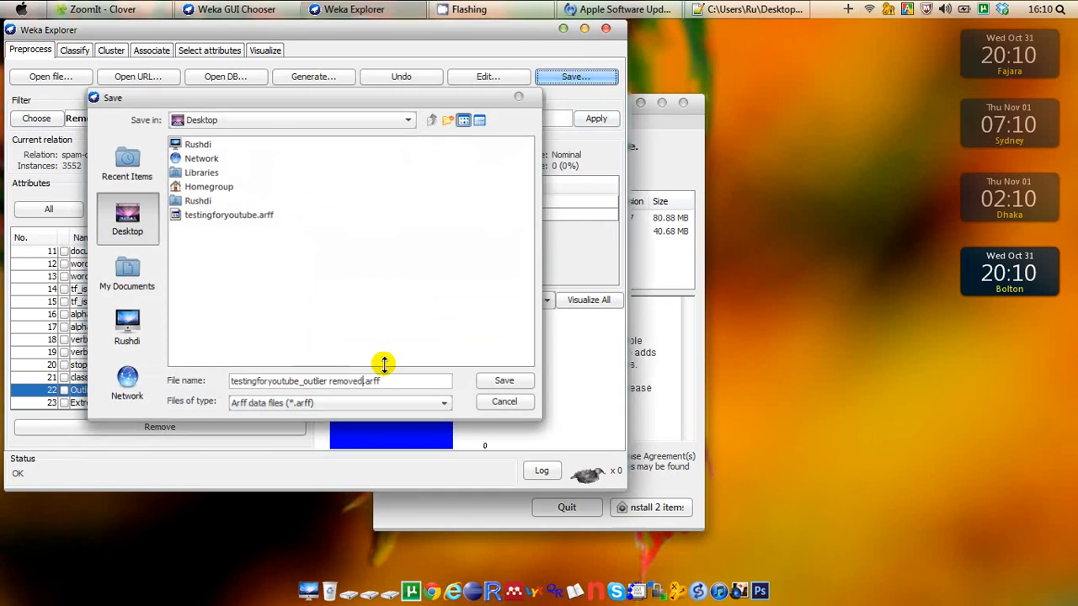
{"action": "key", "text": "Return"}
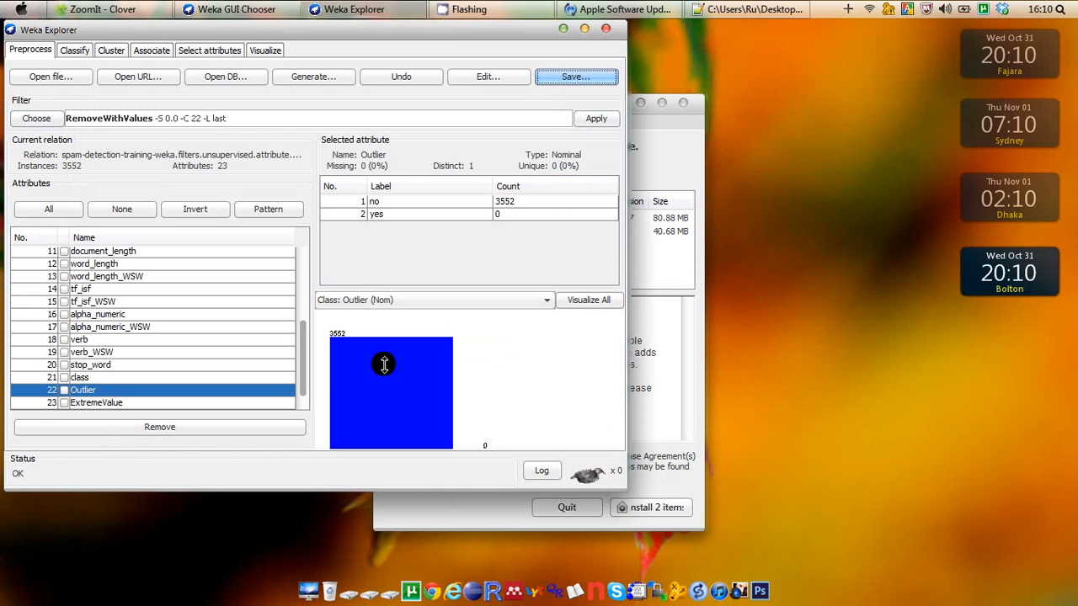
Step: Minimize Weka Explorer and open "testingforyoutube_outlier removed.arff" from the desktop in Notepad++
{"action": "left_click", "coordinate": [563, 28]}
{"action": "right_click", "coordinate": [25, 341]}
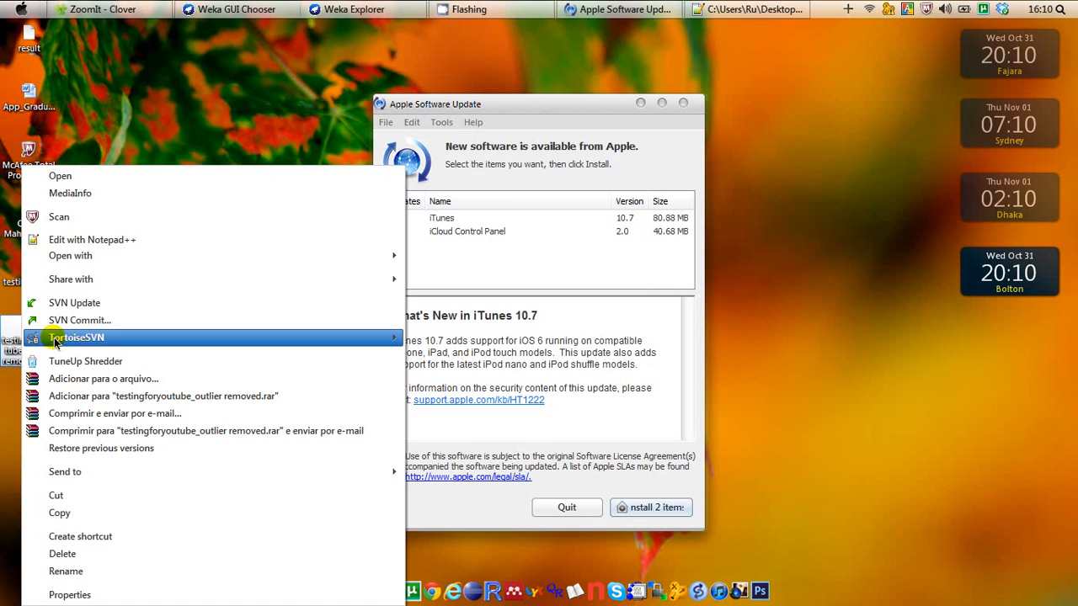
{"action": "left_click", "coordinate": [113, 240]}
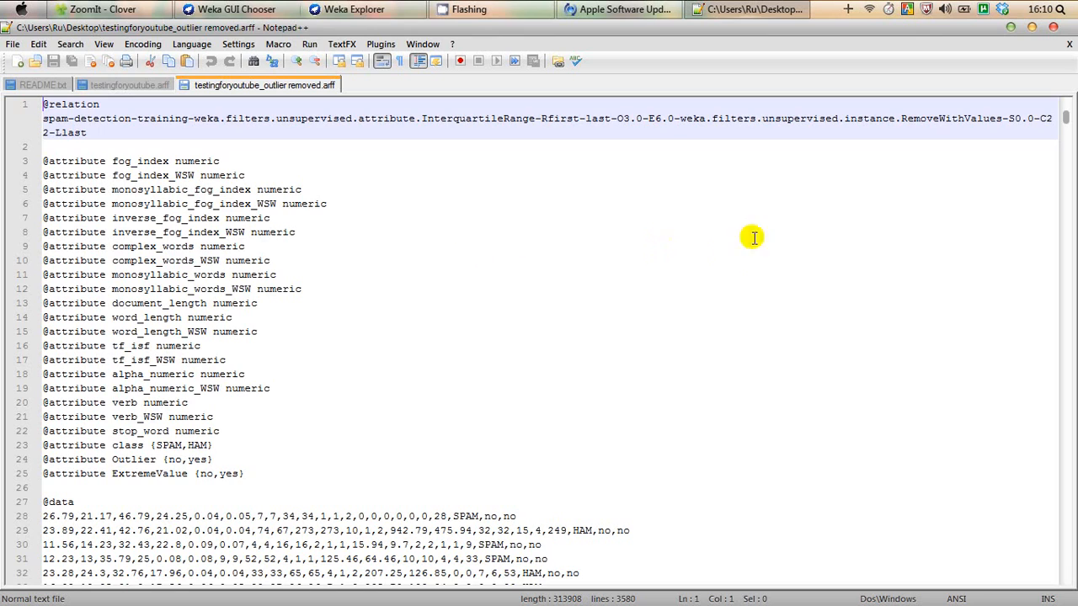
Step: Examine the Outlier and ExtremeValue entries at the end of the data rows, highlighting every "no" value
{"action": "left_click", "coordinate": [458, 502]}
{"action": "scroll", "coordinate": [457, 500], "scroll_direction": "down", "scroll_amount": 3}
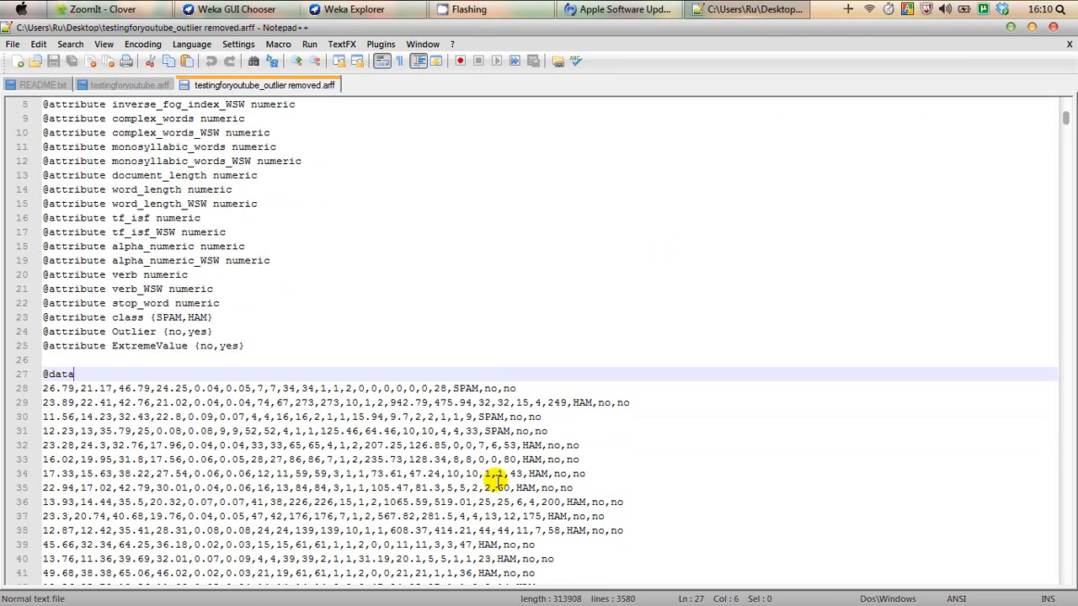
{"action": "double_click", "coordinate": [488, 388]}
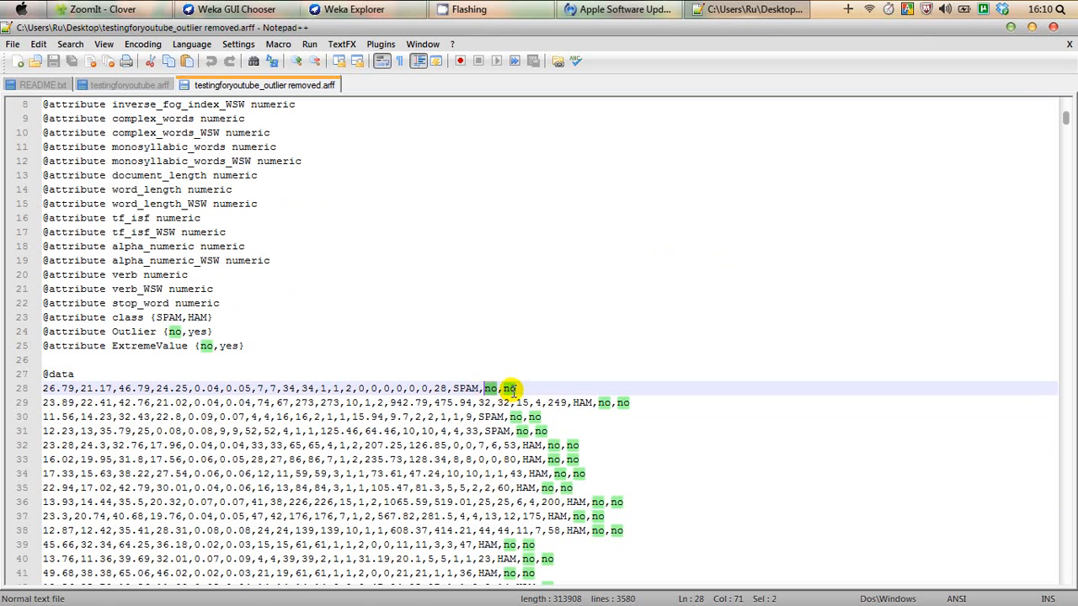
{"action": "scroll", "coordinate": [562, 412], "scroll_direction": "down", "scroll_amount": 2}
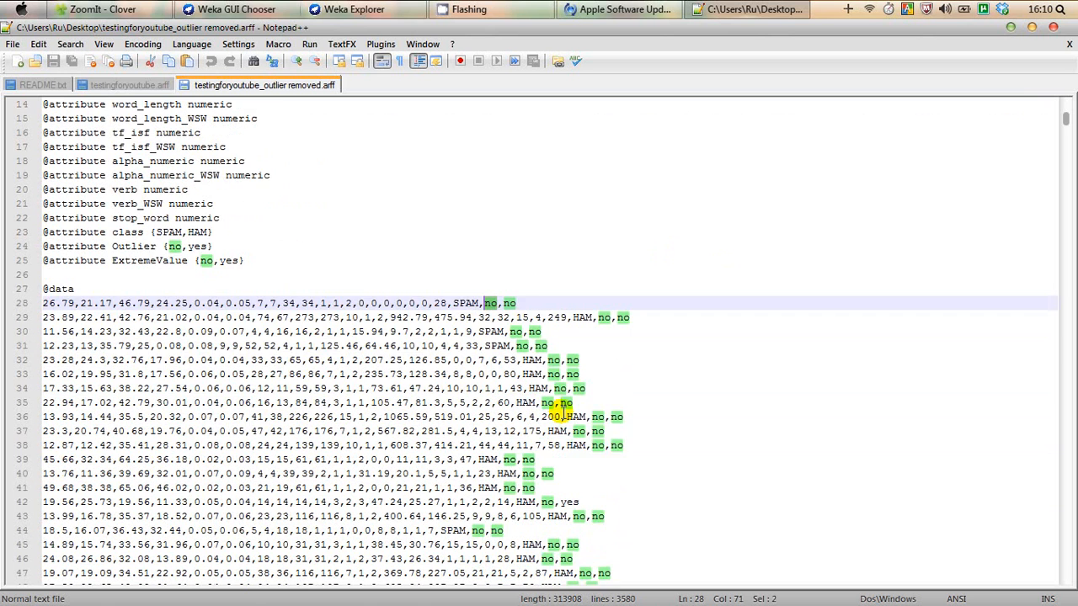
{"action": "scroll", "coordinate": [562, 413], "scroll_direction": "down", "scroll_amount": 9}
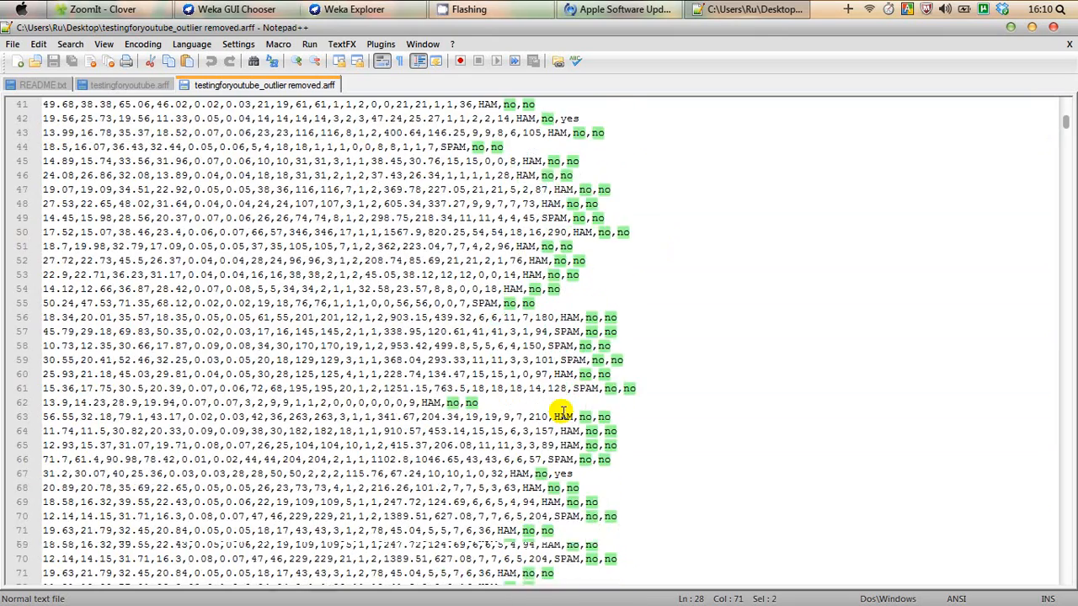
{"action": "scroll", "coordinate": [562, 413], "scroll_direction": "down", "scroll_amount": 3}
{"action": "scroll", "coordinate": [562, 412], "scroll_direction": "down", "scroll_amount": 4}
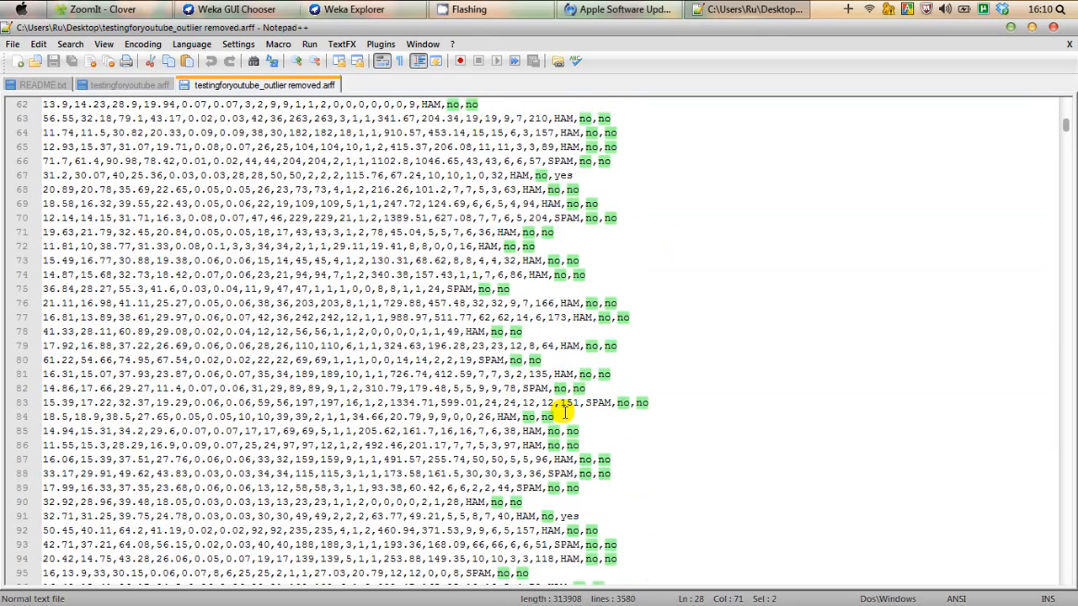
{"action": "scroll", "coordinate": [562, 413], "scroll_direction": "down", "scroll_amount": 5}
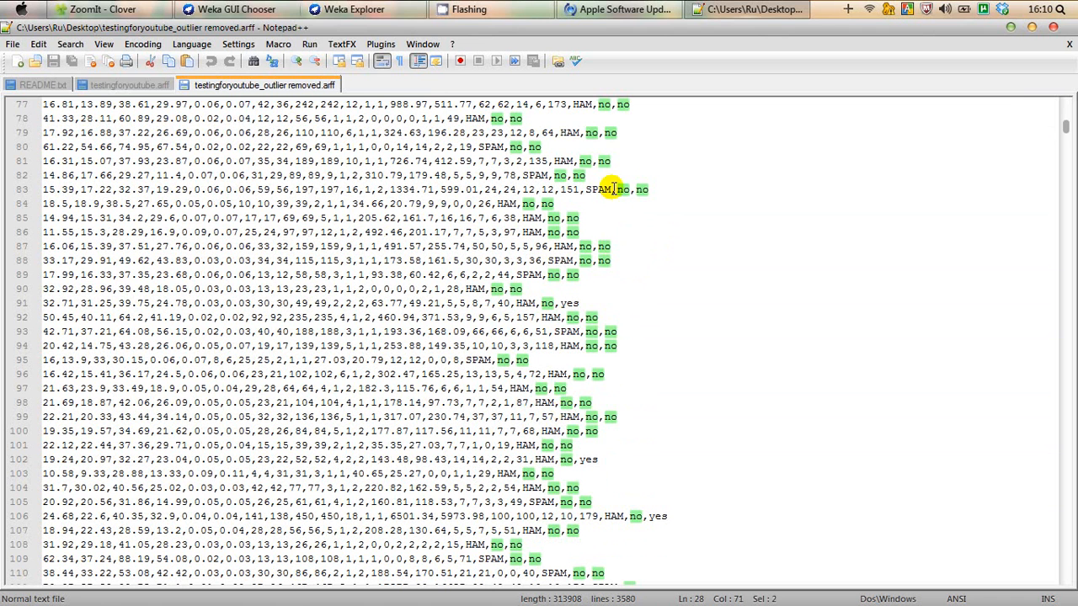
Step: Switch to Weka Explorer, select the ExtremeValue attribute and apply the RemoveWithValues filter with attributeIndex set to 23
{"action": "left_click", "coordinate": [346, 11]}
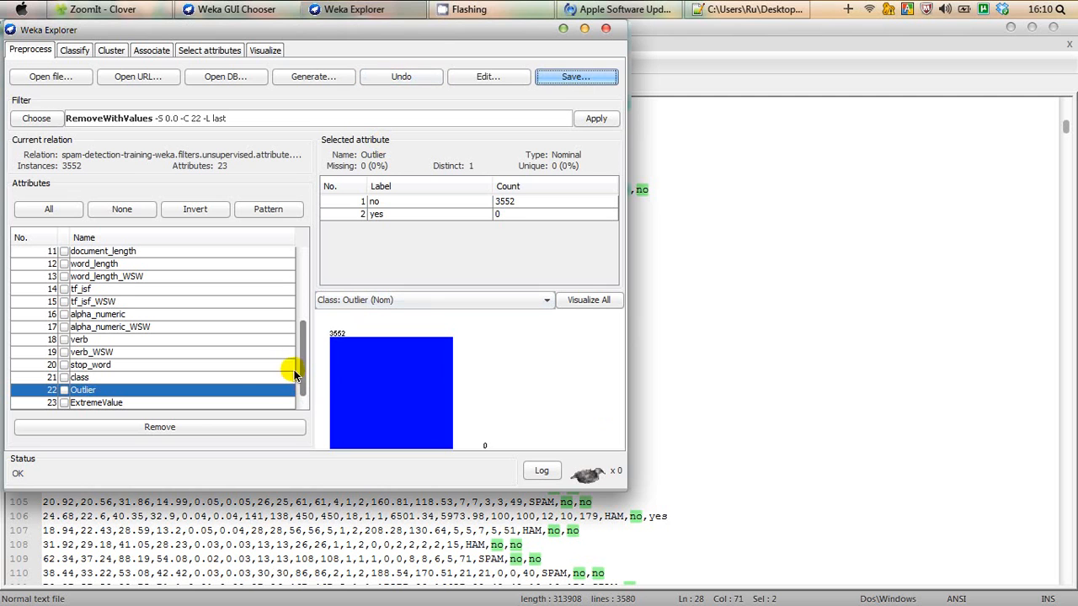
{"action": "left_click", "coordinate": [93, 405]}
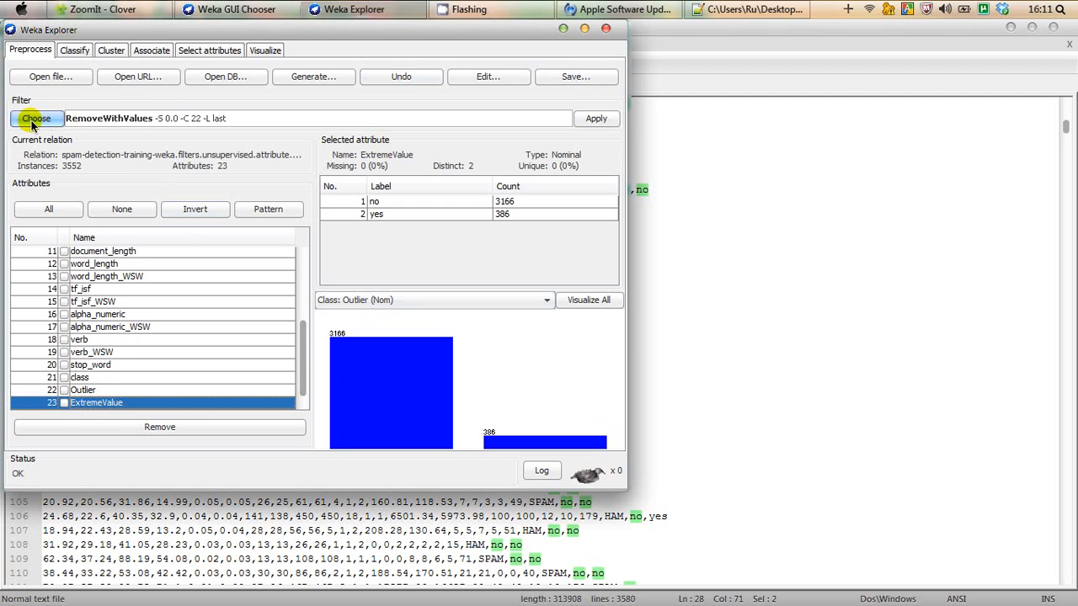
{"action": "left_click", "coordinate": [133, 122]}
{"action": "left_click", "coordinate": [755, 179]}
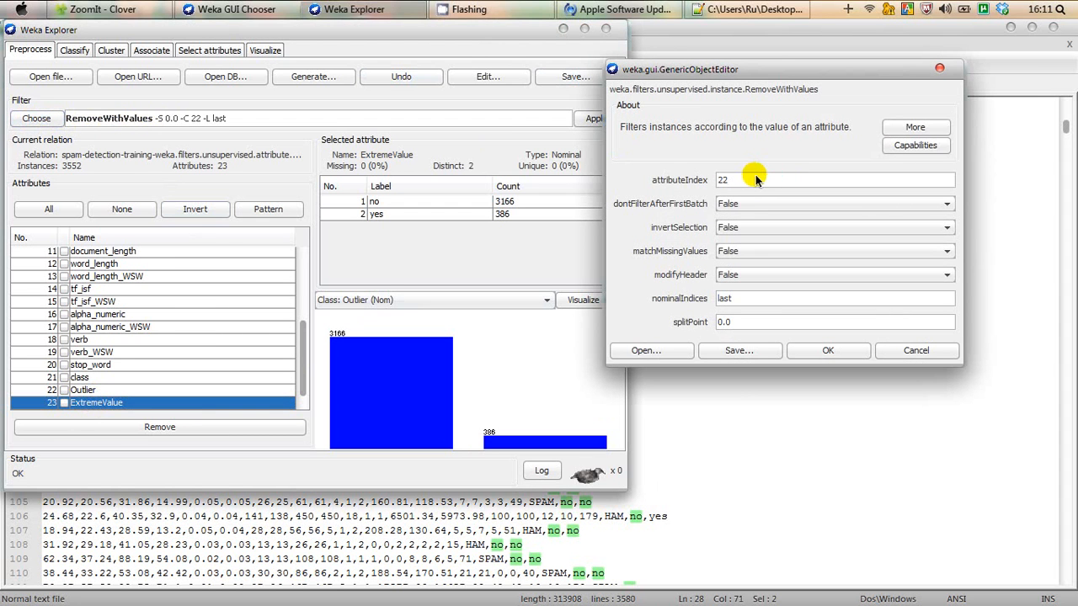
{"action": "key", "text": "BackSpace"}
{"action": "type", "text": "3"}
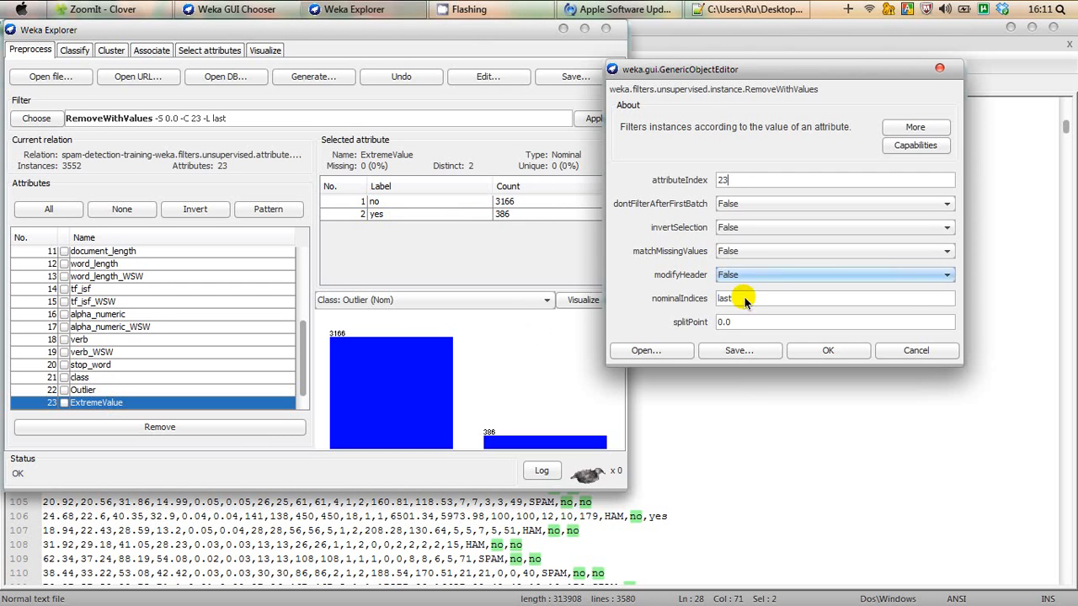
{"action": "left_click_drag", "start_coordinate": [741, 301], "coordinate": [704, 301]}
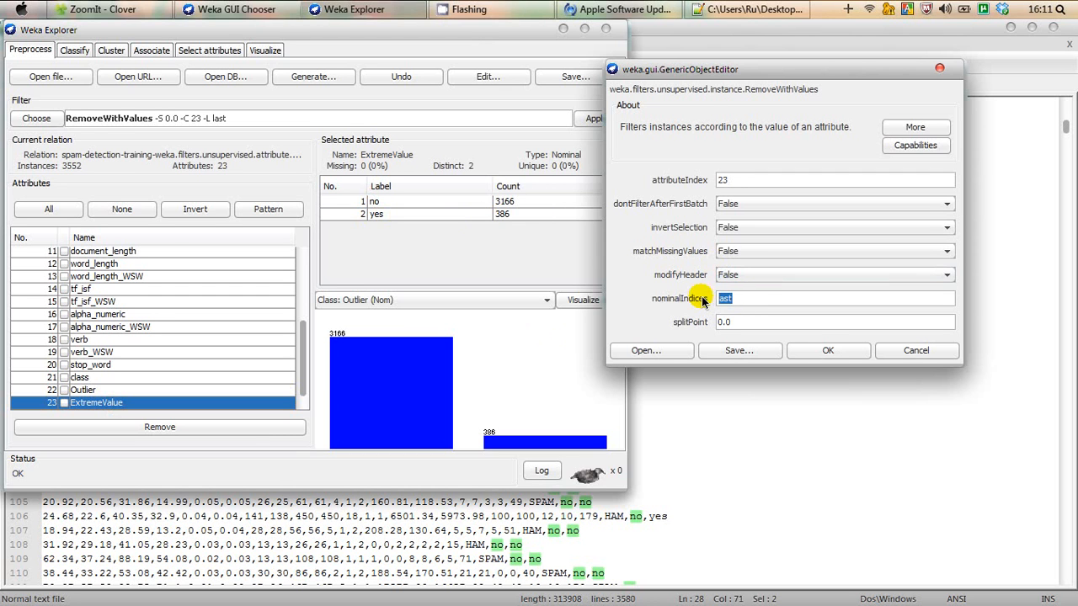
{"action": "left_click", "coordinate": [827, 351]}
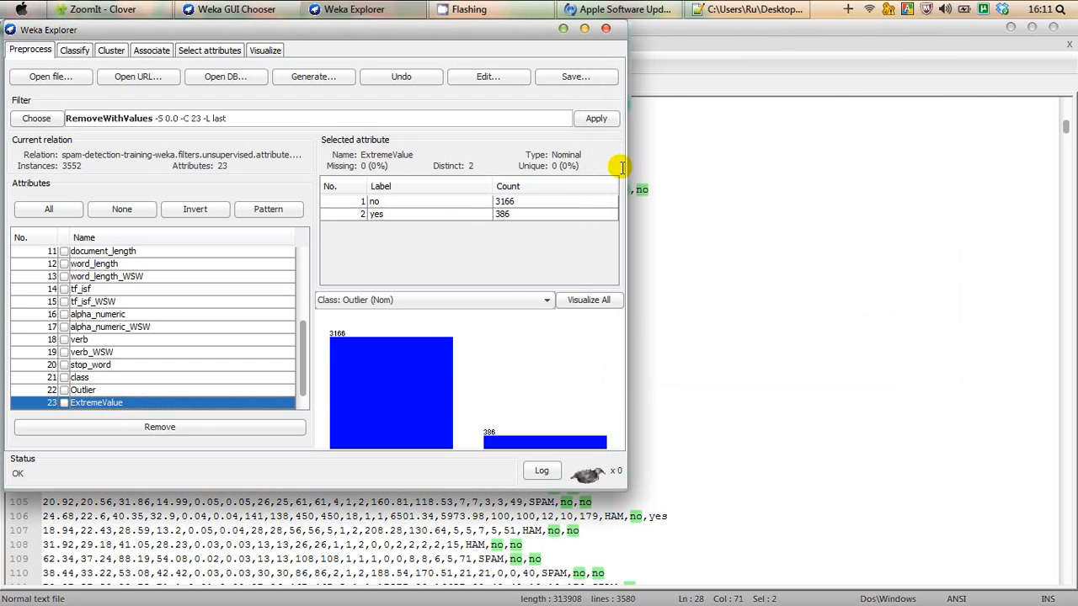
{"action": "left_click", "coordinate": [589, 120]}
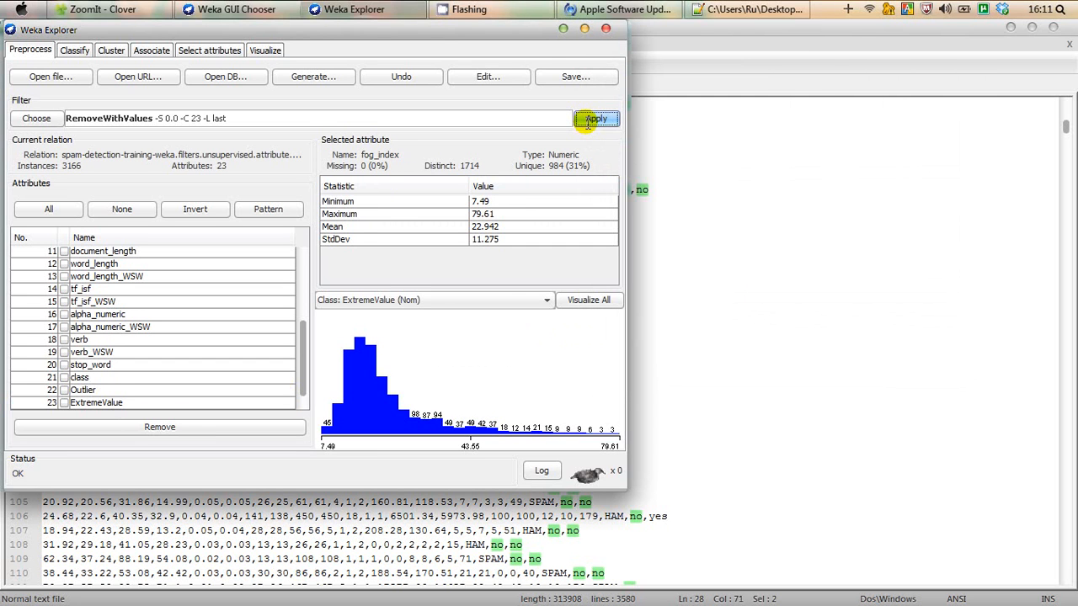
Step: Save the filtered dataset to the Desktop as "testingforyoutube_outlier removed.arff", overwriting the existing file
{"action": "left_click", "coordinate": [571, 77]}
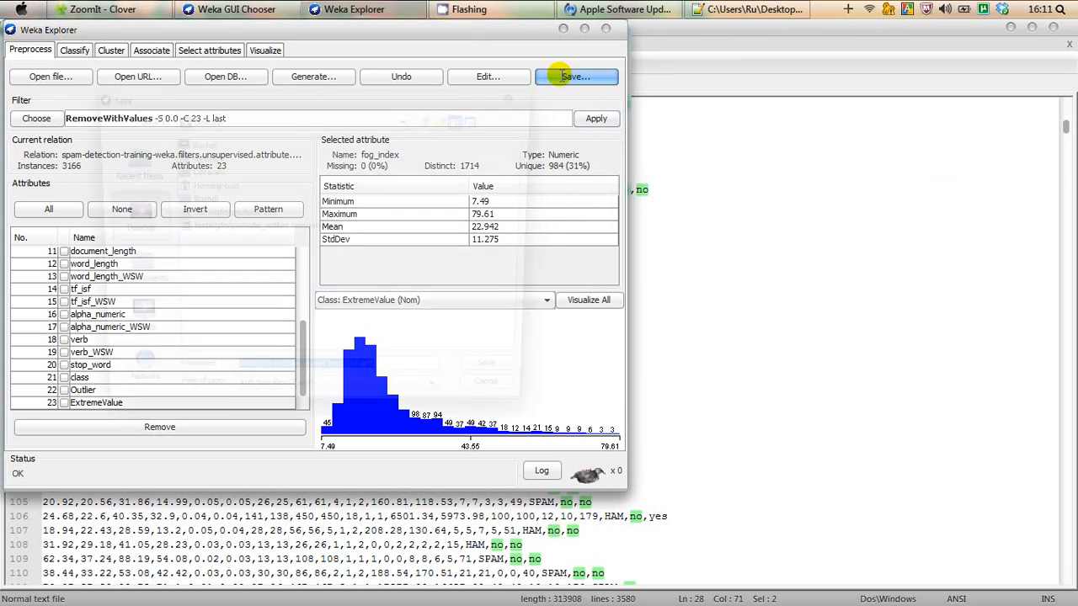
{"action": "left_click", "coordinate": [499, 382]}
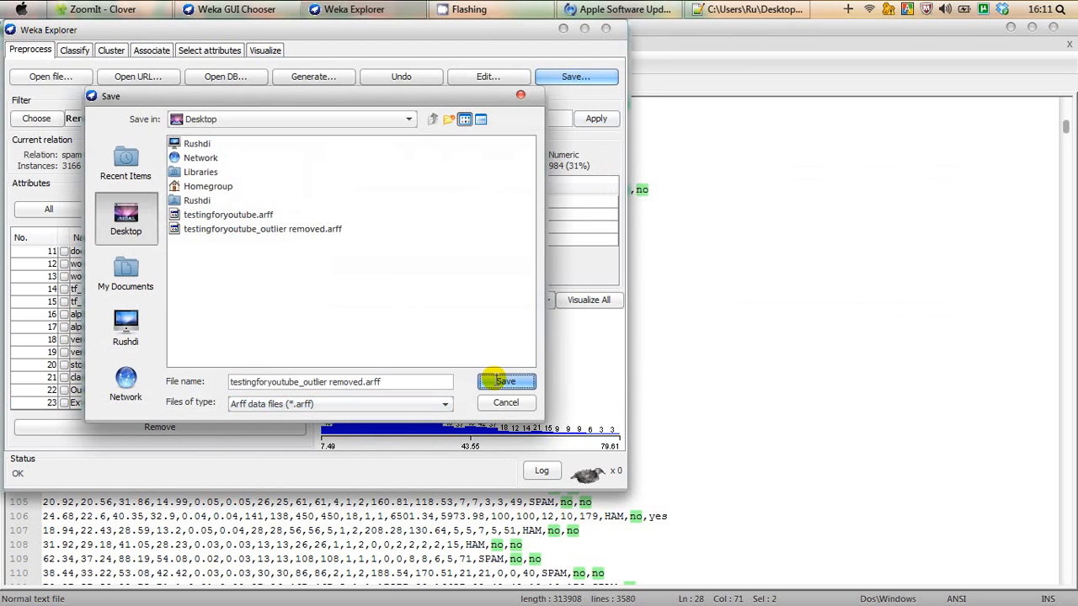
{"action": "left_click", "coordinate": [241, 278]}
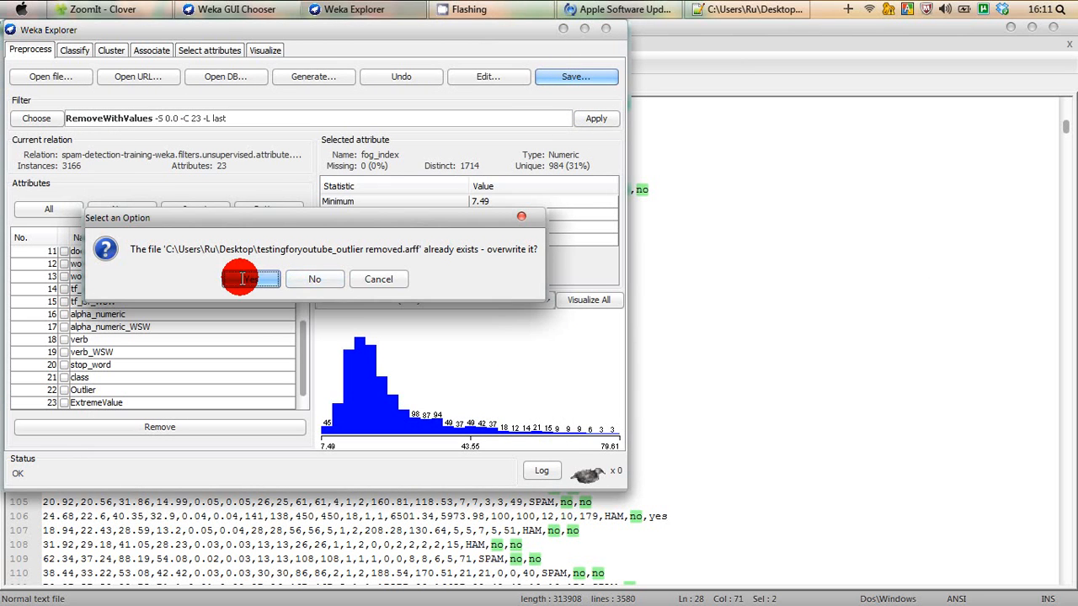
Step: Switch to Notepad++, reload the modified ARFF file and examine the Outlier and ExtremeValue entries at the end of the data rows
{"action": "left_click", "coordinate": [732, 274]}
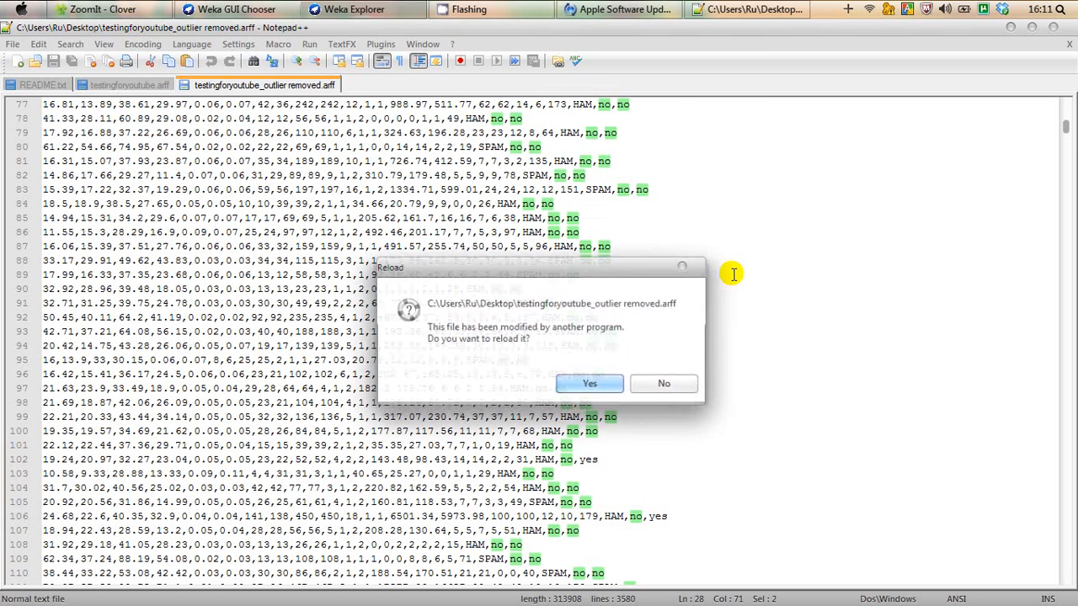
{"action": "left_click", "coordinate": [578, 393]}
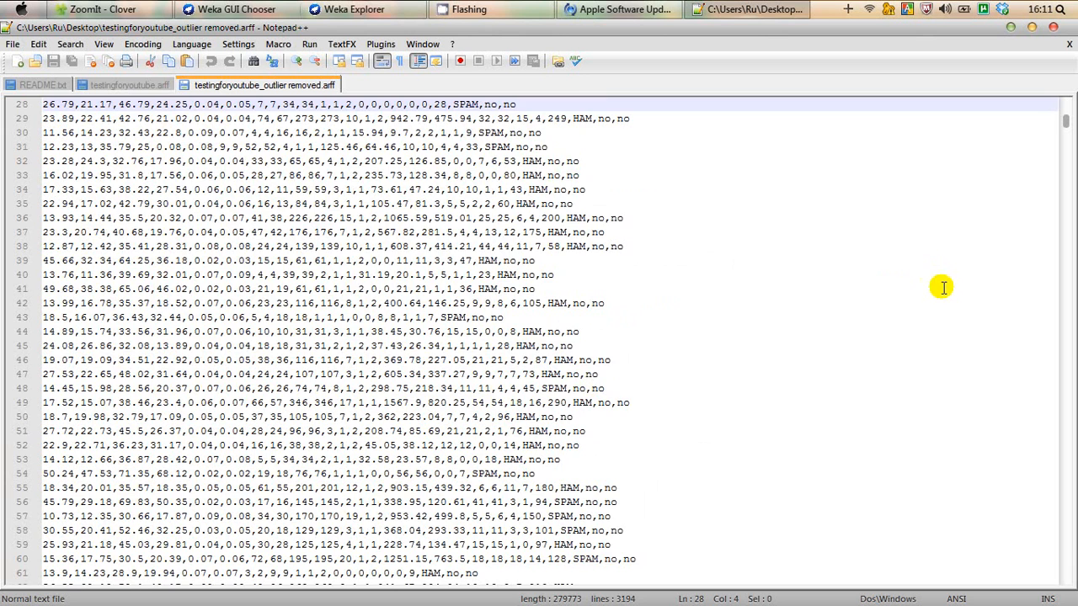
{"action": "scroll", "coordinate": [943, 287], "scroll_direction": "up", "scroll_amount": 1}
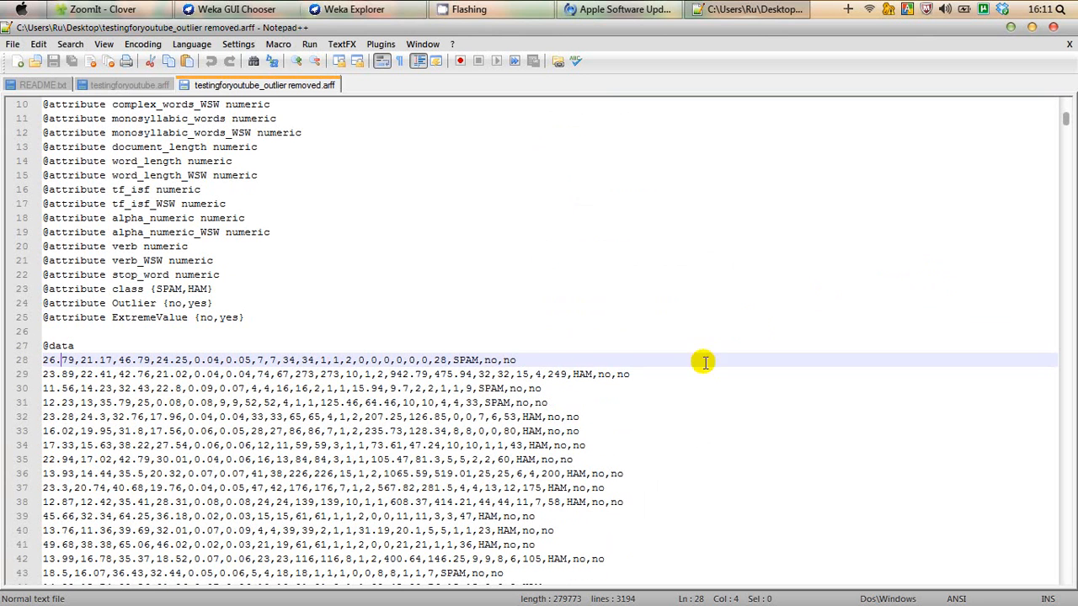
{"action": "double_click", "coordinate": [509, 360]}
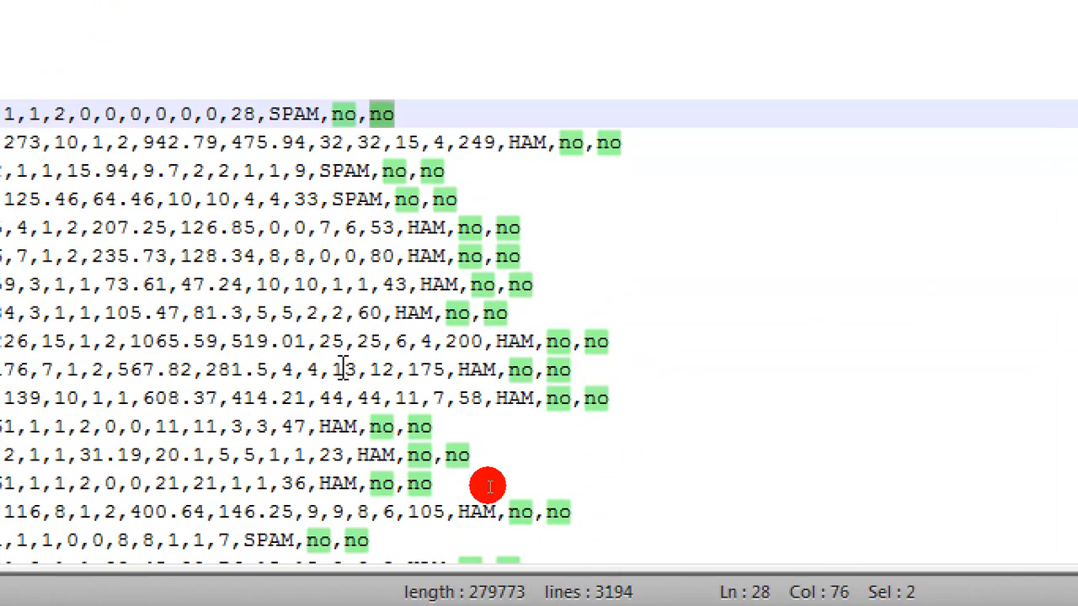
{"action": "left_click", "coordinate": [344, 369]}
{"action": "scroll", "coordinate": [589, 484], "scroll_direction": "down", "scroll_amount": 4}
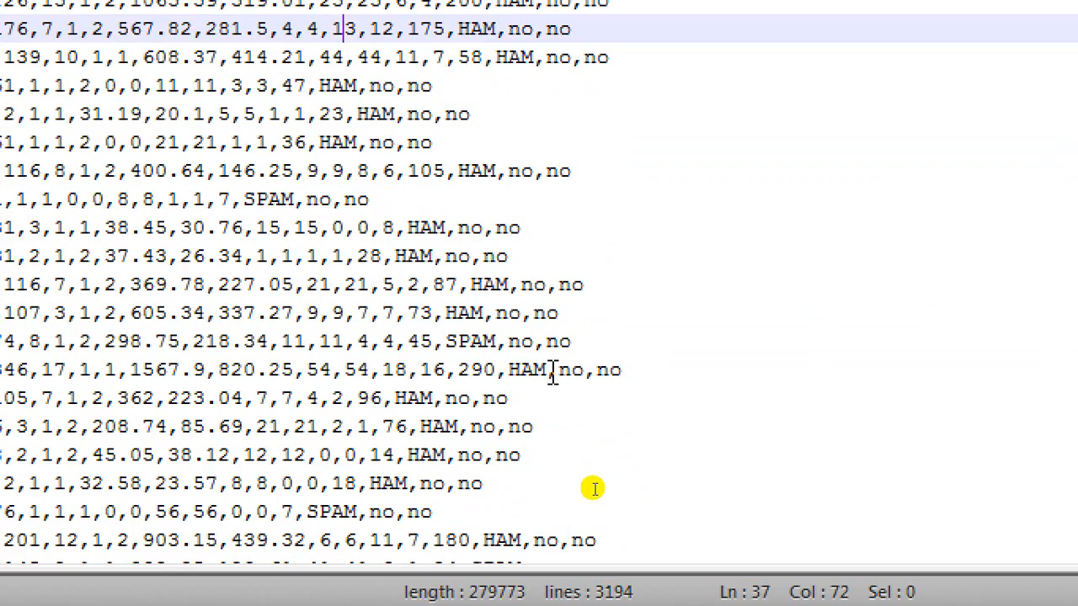
{"action": "scroll", "coordinate": [593, 488], "scroll_direction": "down", "scroll_amount": 4}
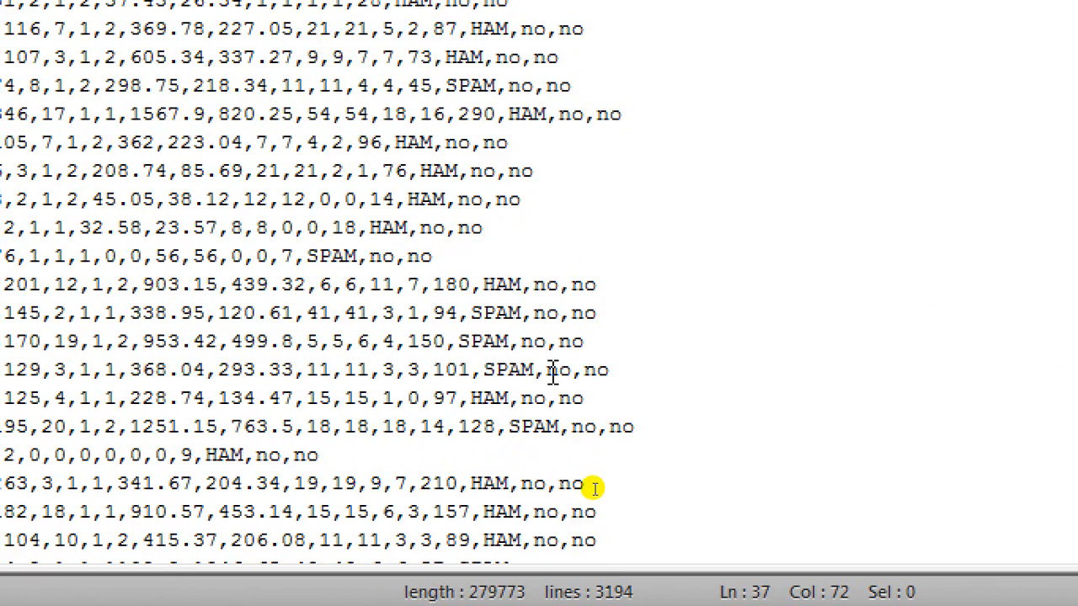
{"action": "scroll", "coordinate": [594, 489], "scroll_direction": "down", "scroll_amount": 5}
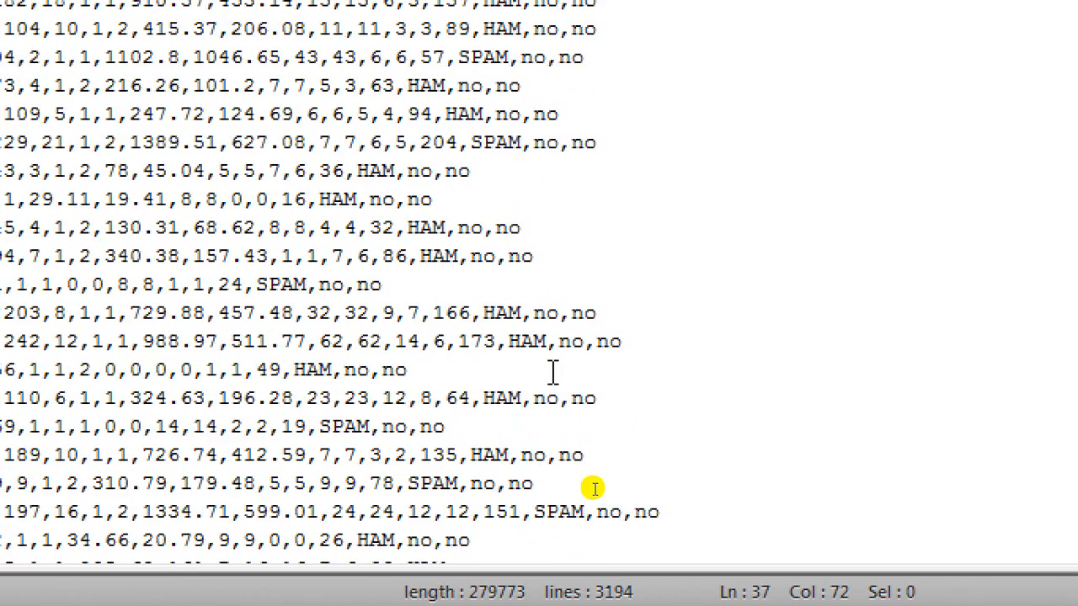